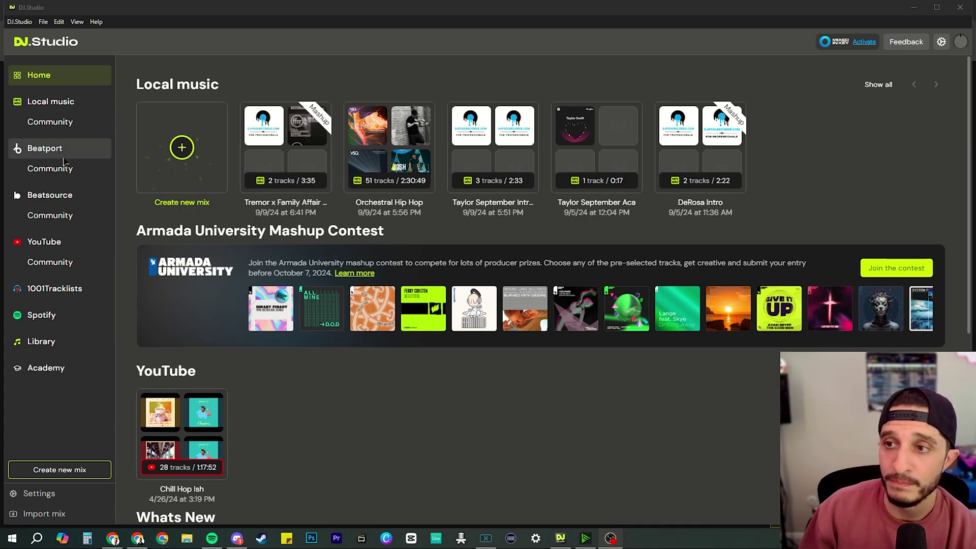
Look through the home page and open the Spotify playlist import page
{"action": "left_click", "coordinate": [61, 77]}
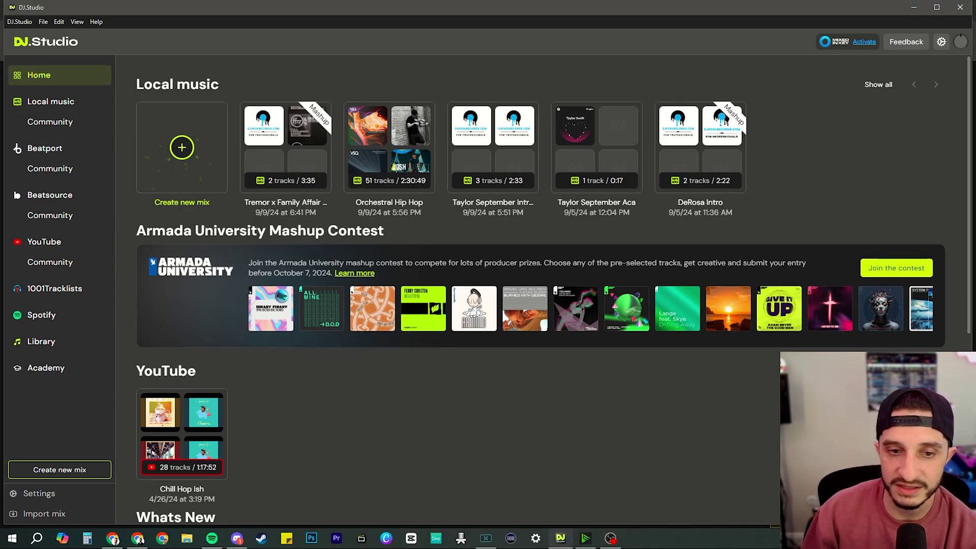
{"action": "scroll", "coordinate": [468, 395], "scroll_direction": "down", "scroll_amount": 5}
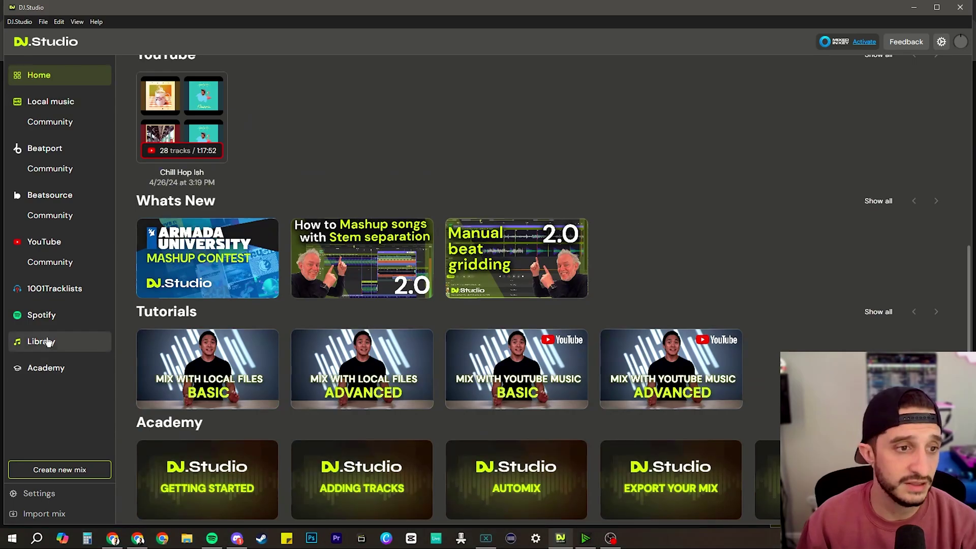
{"action": "left_click", "coordinate": [64, 314]}
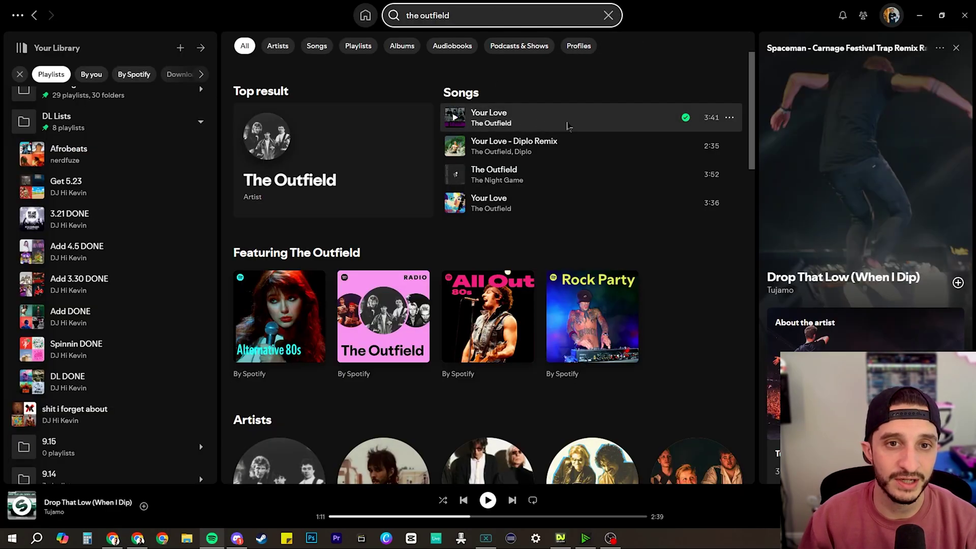
In Spotify, open the All Out 80s playlist and add its first 50 songs to a new playlist
{"action": "left_click", "coordinate": [481, 310]}
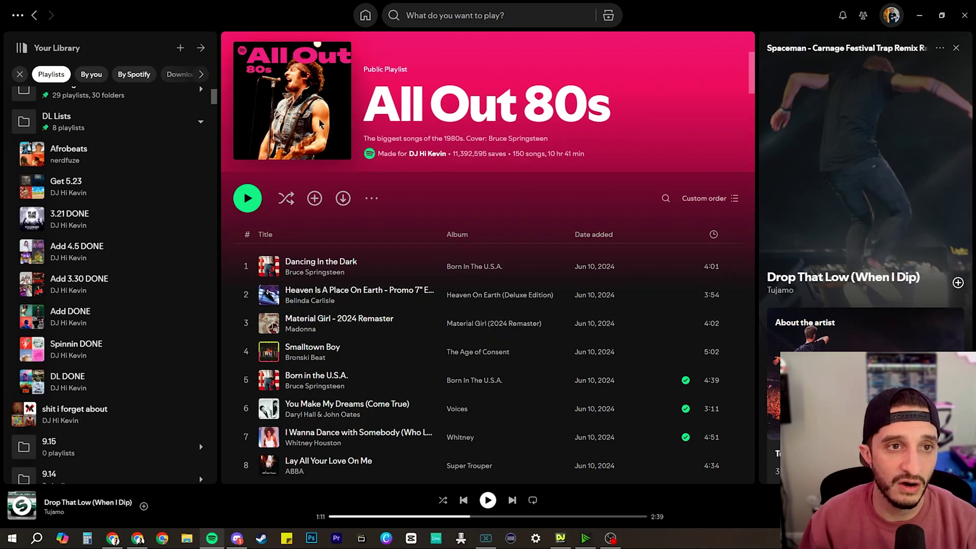
{"action": "scroll", "coordinate": [400, 268], "scroll_direction": "down", "scroll_amount": 15}
{"action": "scroll", "coordinate": [400, 268], "scroll_direction": "down", "scroll_amount": 10}
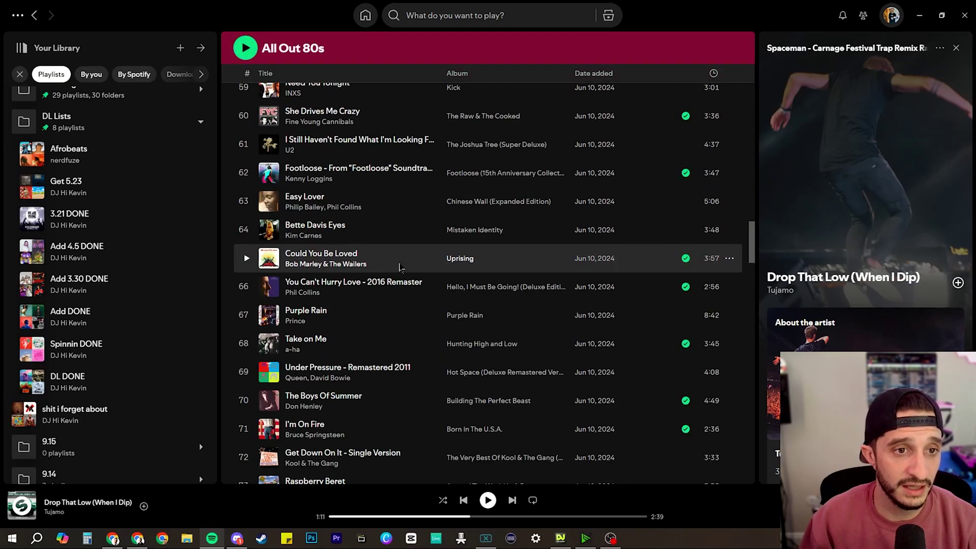
{"action": "scroll", "coordinate": [399, 264], "scroll_direction": "up", "scroll_amount": 5}
{"action": "scroll", "coordinate": [400, 261], "scroll_direction": "up", "scroll_amount": 1}
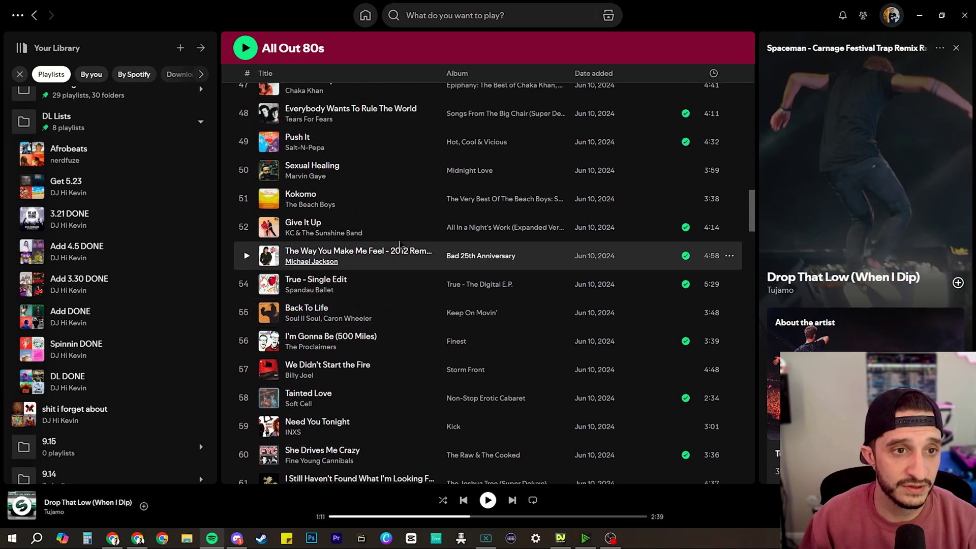
{"action": "left_click", "coordinate": [395, 170], "text": "shift"}
{"action": "right_click", "coordinate": [395, 173]}
{"action": "mouse_move", "coordinate": [455, 234]}
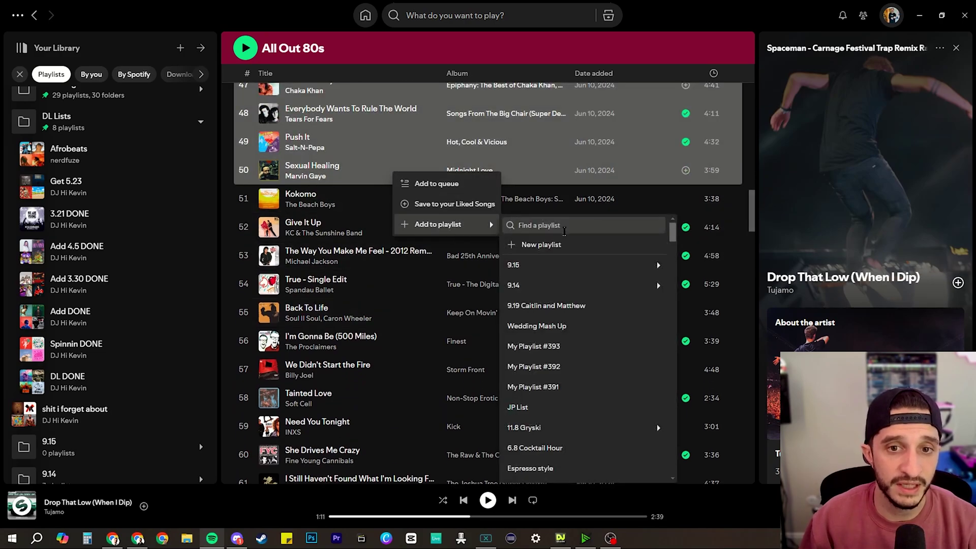
{"action": "left_click", "coordinate": [541, 245]}
Open the newly created Dancing In the Dark playlist and rename it DJ.Studio Sample 1
{"action": "left_click", "coordinate": [131, 414]}
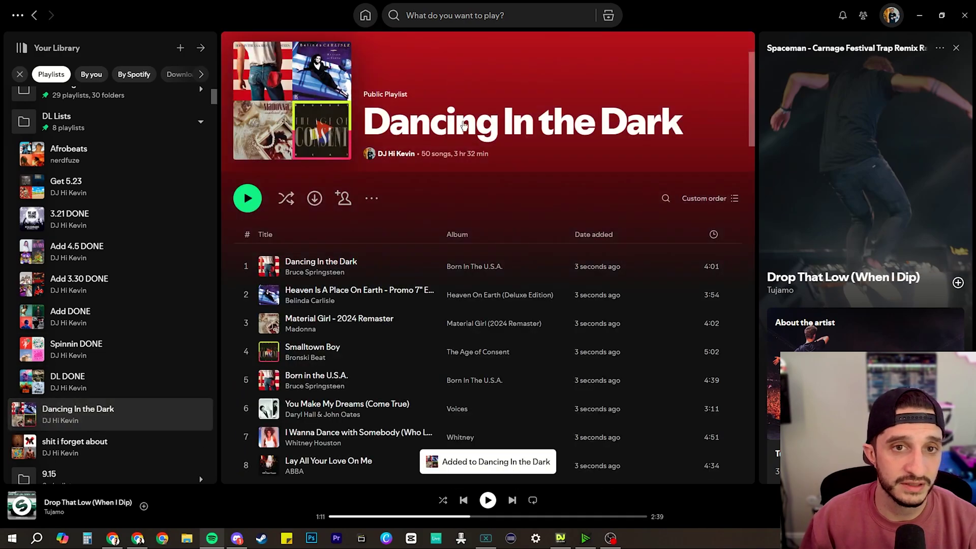
{"action": "left_click", "coordinate": [529, 123]}
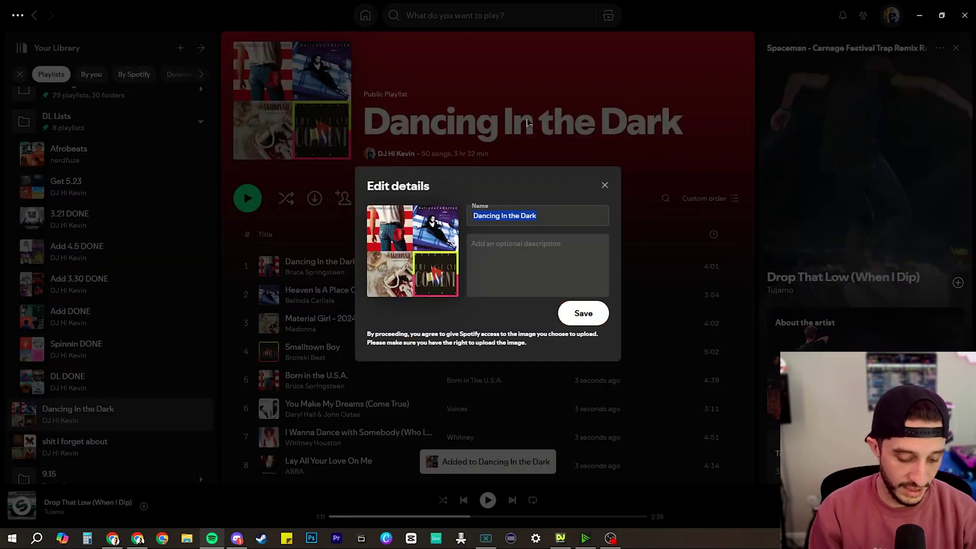
{"action": "type", "text": "DJ.Studio Sample 1"}
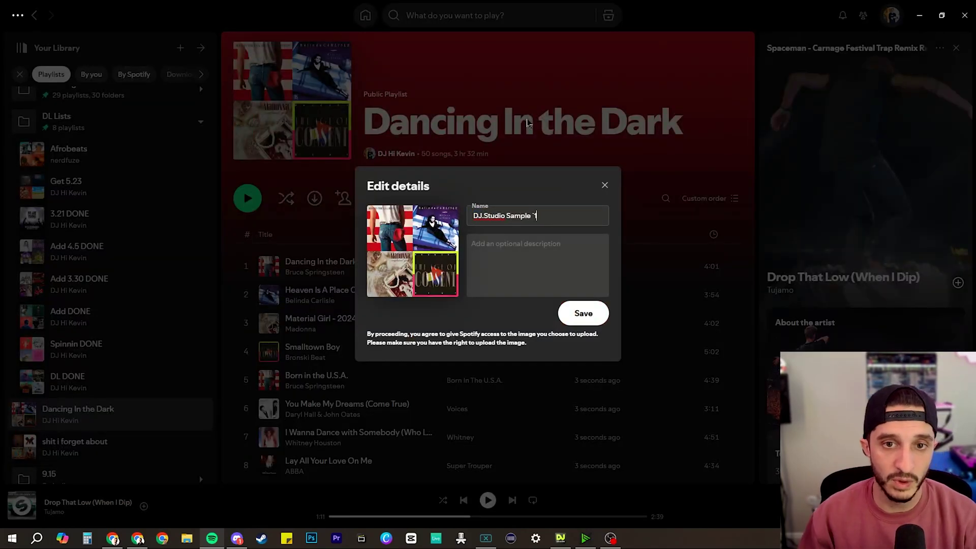
{"action": "key", "text": "Return"}
Copy the playlist's link, switch to DJ.Studio and load the link into the Spotify import page
{"action": "key", "text": "ctrl+c"}
{"action": "key", "text": "alt+Tab"}
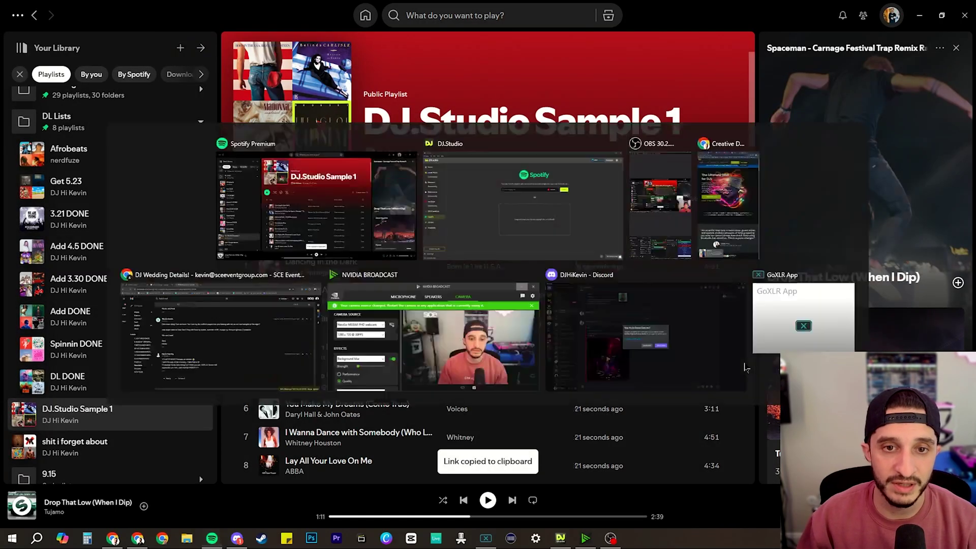
{"action": "left_click", "coordinate": [499, 187]}
{"action": "key", "text": "ctrl+v"}
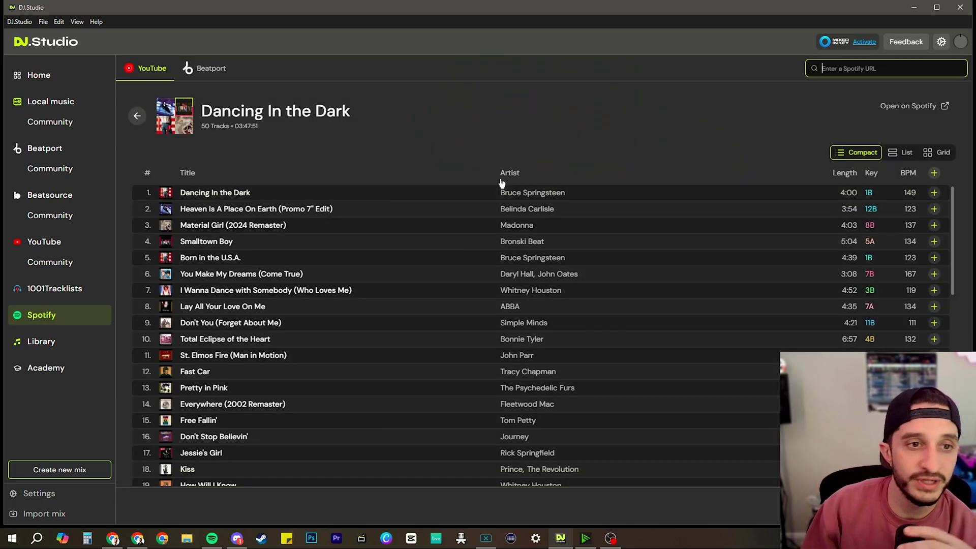
Review the imported playlist's tracks and add all of them to a new mix
{"action": "scroll", "coordinate": [464, 263], "scroll_direction": "down", "scroll_amount": 10}
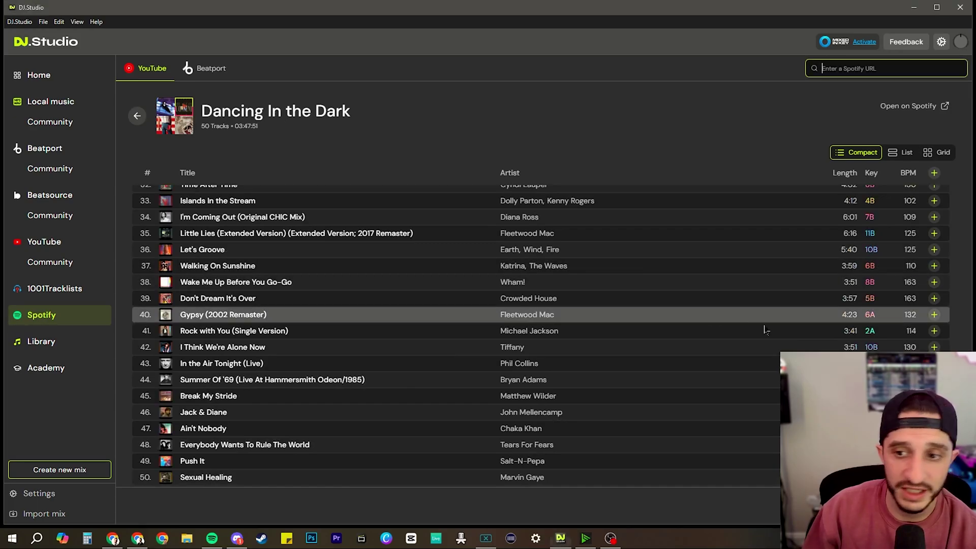
{"action": "scroll", "coordinate": [765, 331], "scroll_direction": "up", "scroll_amount": 10}
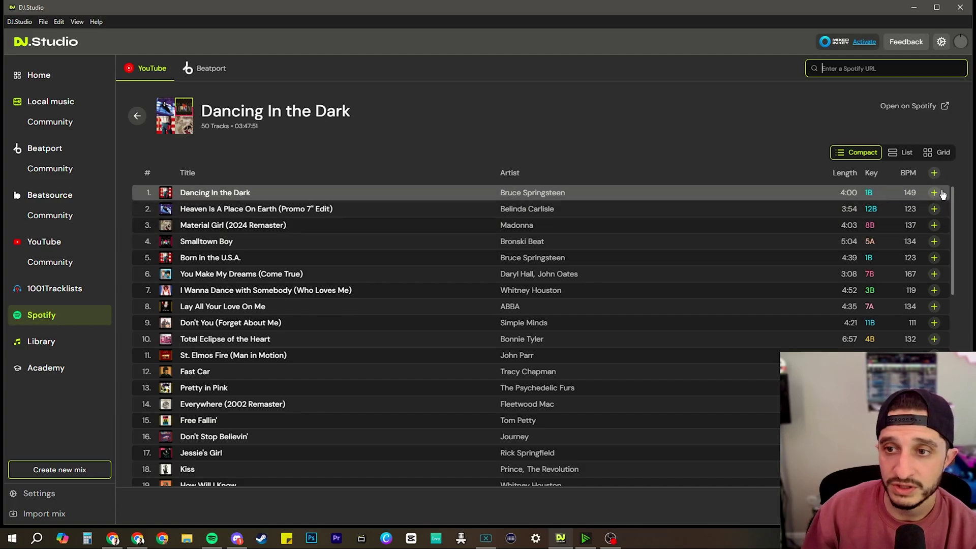
{"action": "left_click", "coordinate": [934, 173]}
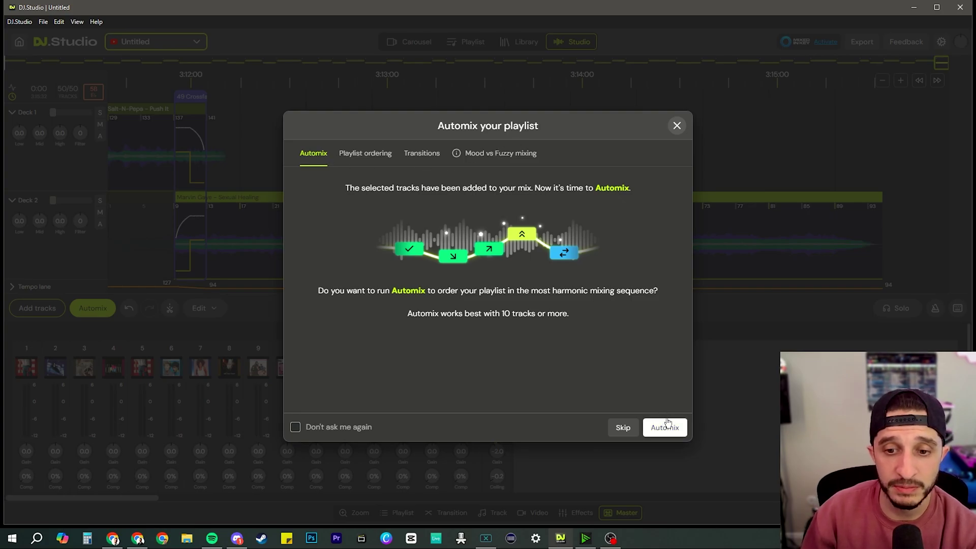
Examine the Automix playlist ordering and transition options and the explanations of Mood and Fuzzy mixing
{"action": "left_click", "coordinate": [359, 161]}
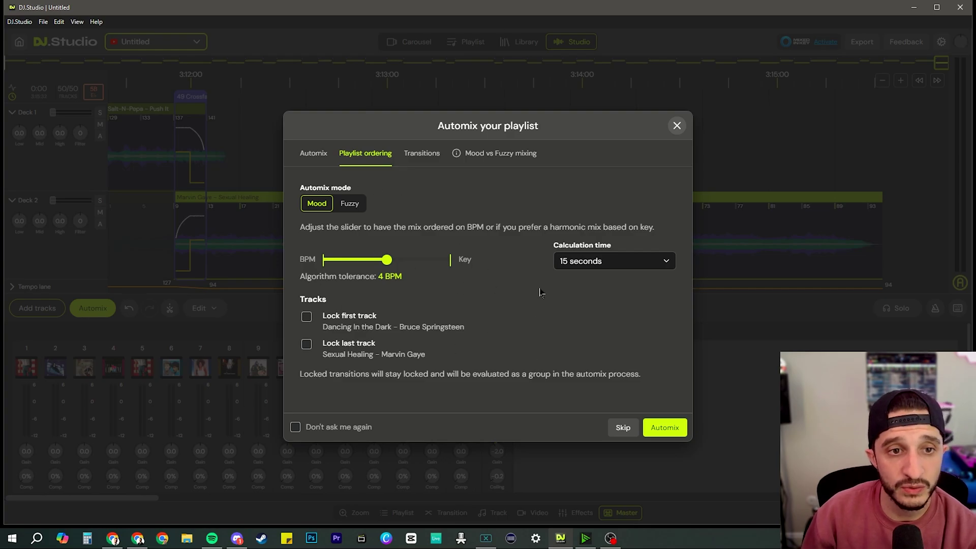
{"action": "left_click", "coordinate": [422, 154]}
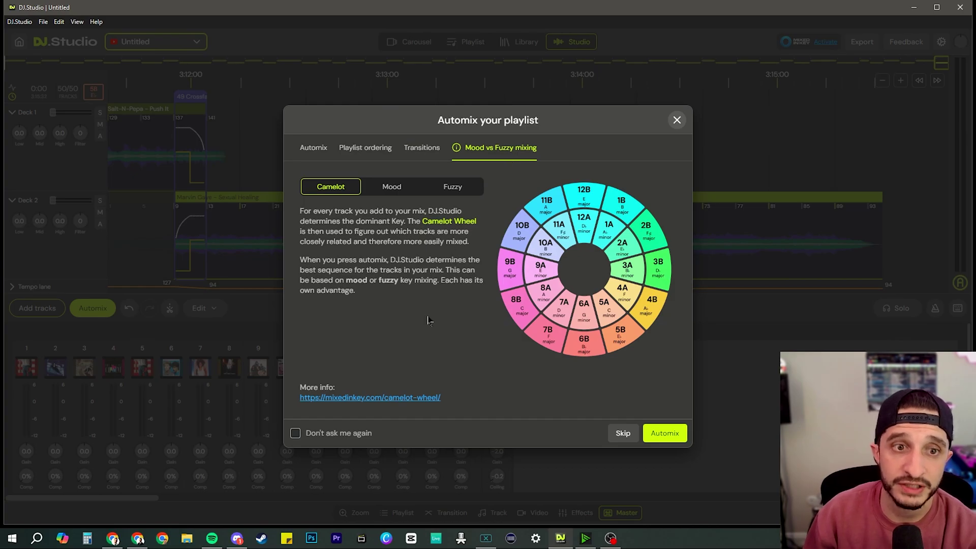
{"action": "left_click", "coordinate": [392, 187]}
{"action": "left_click", "coordinate": [452, 187]}
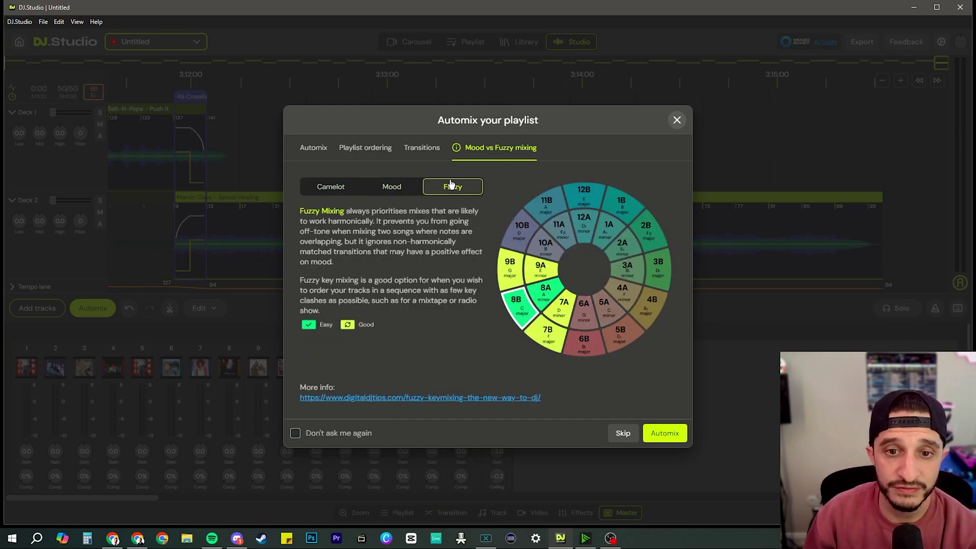
{"action": "left_click", "coordinate": [391, 186]}
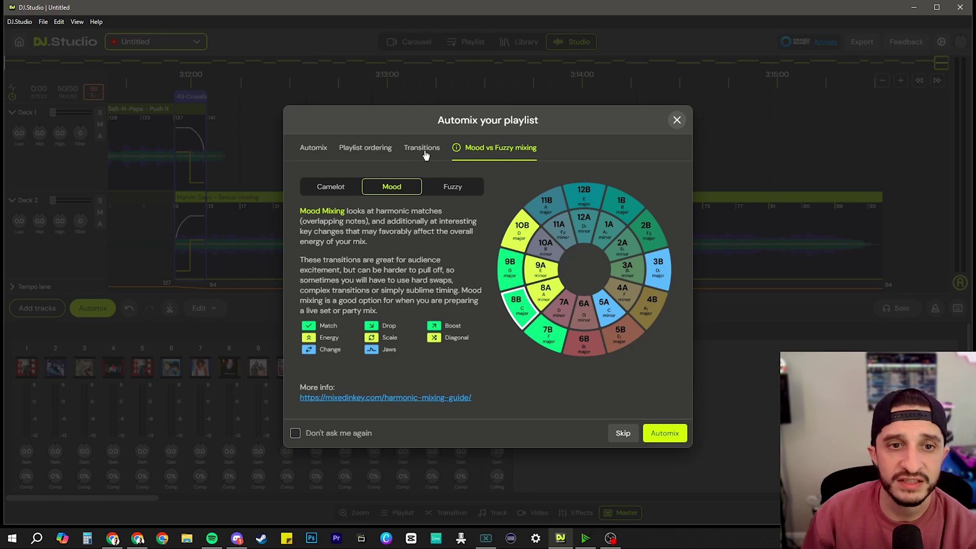
{"action": "left_click", "coordinate": [438, 187]}
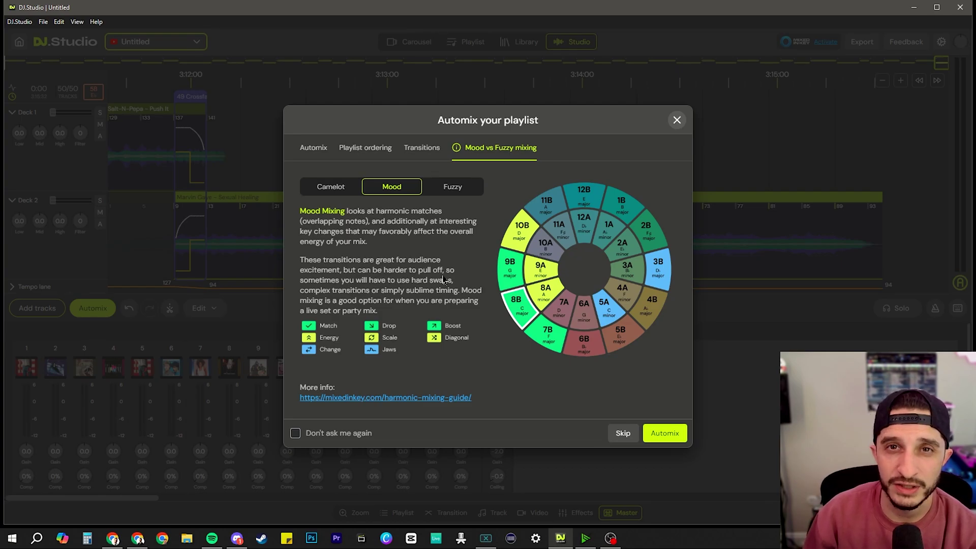
{"action": "left_click", "coordinate": [313, 151]}
{"action": "left_click", "coordinate": [365, 151]}
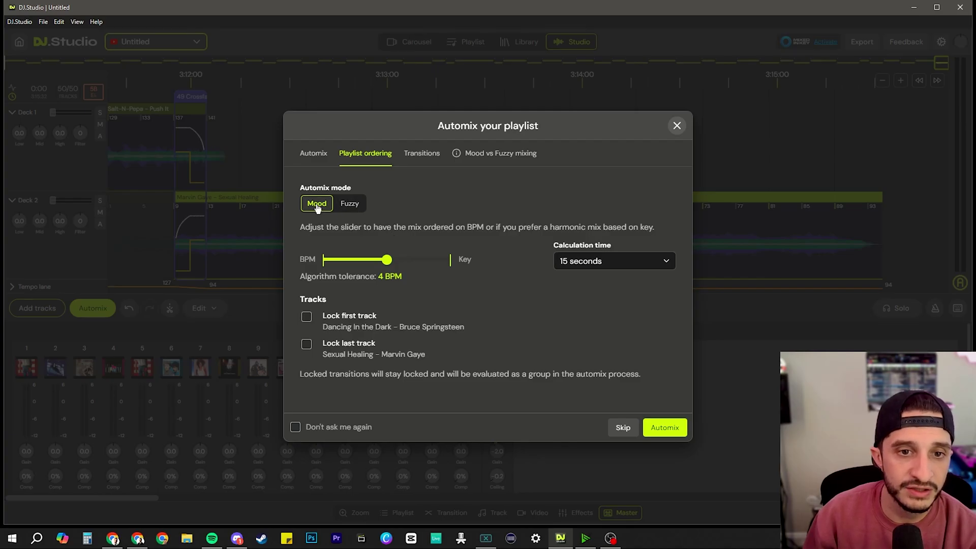
Try ordering the playlist entirely by key, and return the algorithm tolerance to 4 BPM
{"action": "mouse_move", "coordinate": [410, 259]}
{"action": "left_mouse_down"}
{"action": "mouse_move", "coordinate": [450, 258]}
{"action": "mouse_move", "coordinate": [301, 252]}
{"action": "mouse_move", "coordinate": [410, 254]}
{"action": "left_mouse_up"}
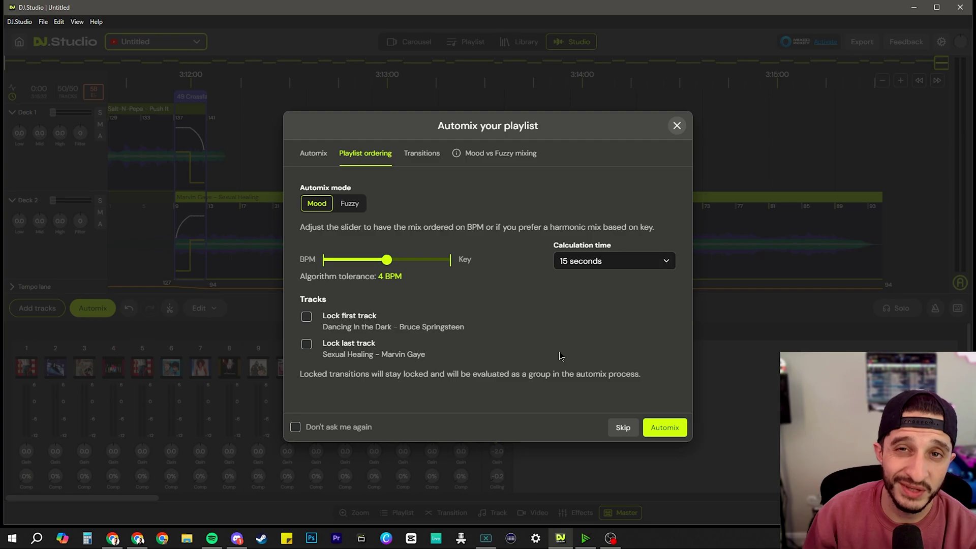
{"action": "left_click_drag", "start_coordinate": [386, 260], "coordinate": [448, 260]}
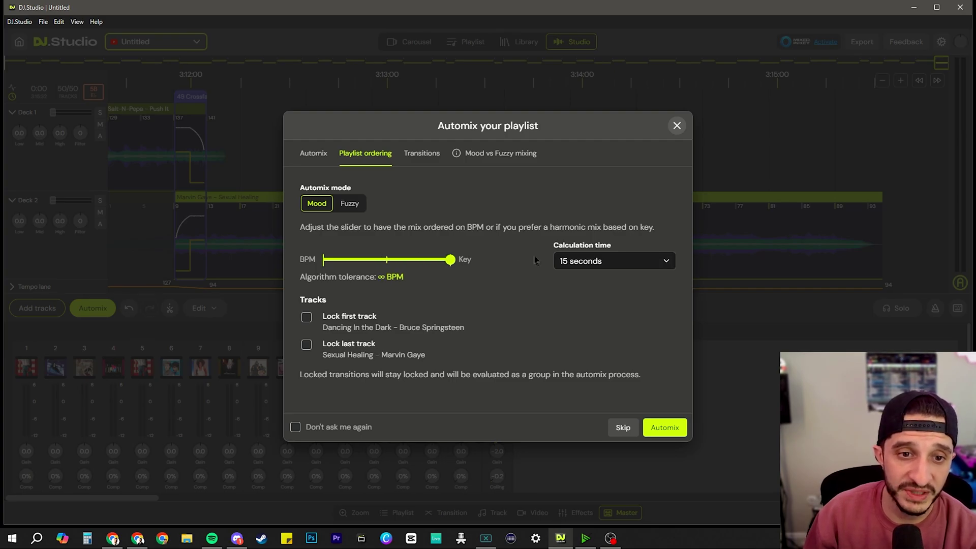
{"action": "left_click", "coordinate": [387, 260]}
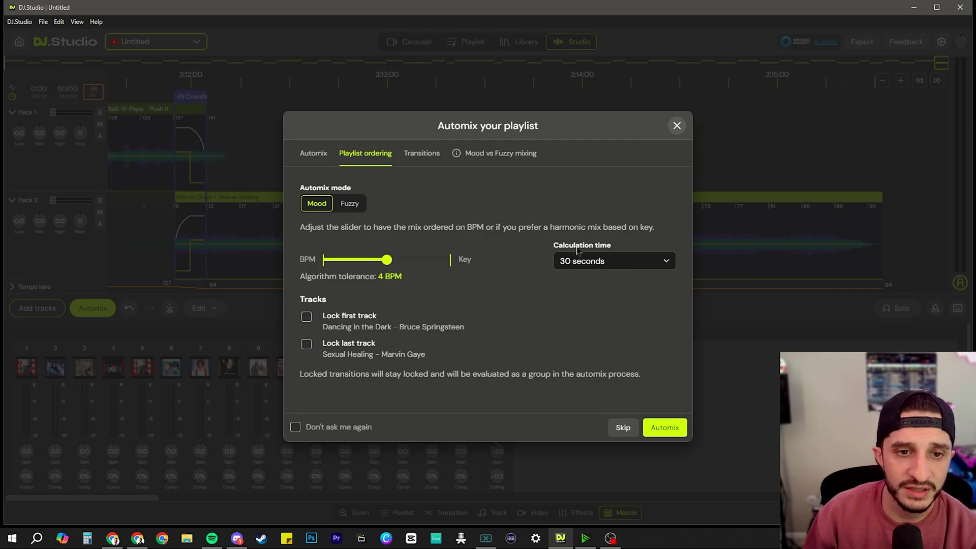
Set the Automix calculation time to 30 seconds, run Automix on the playlist and finish it
{"action": "left_click", "coordinate": [631, 264]}
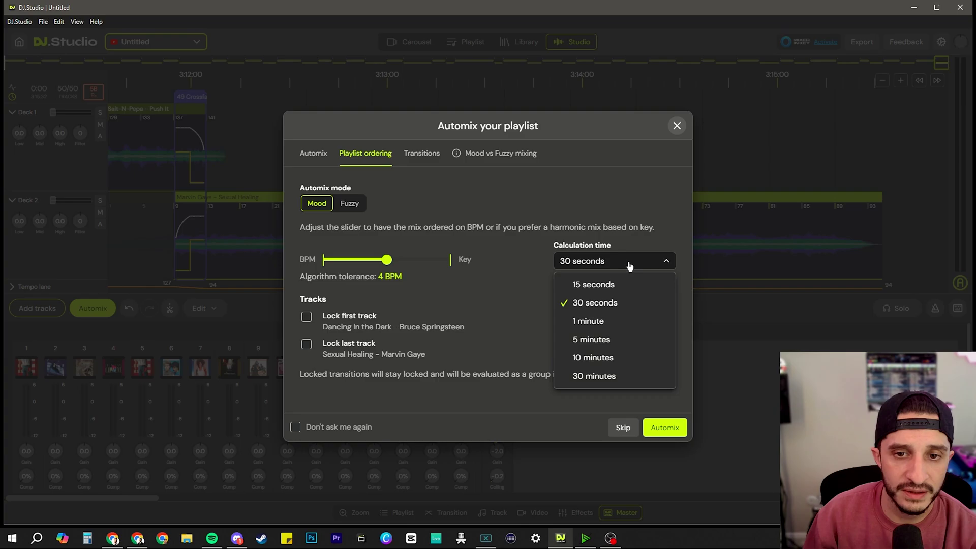
{"action": "left_click", "coordinate": [599, 303]}
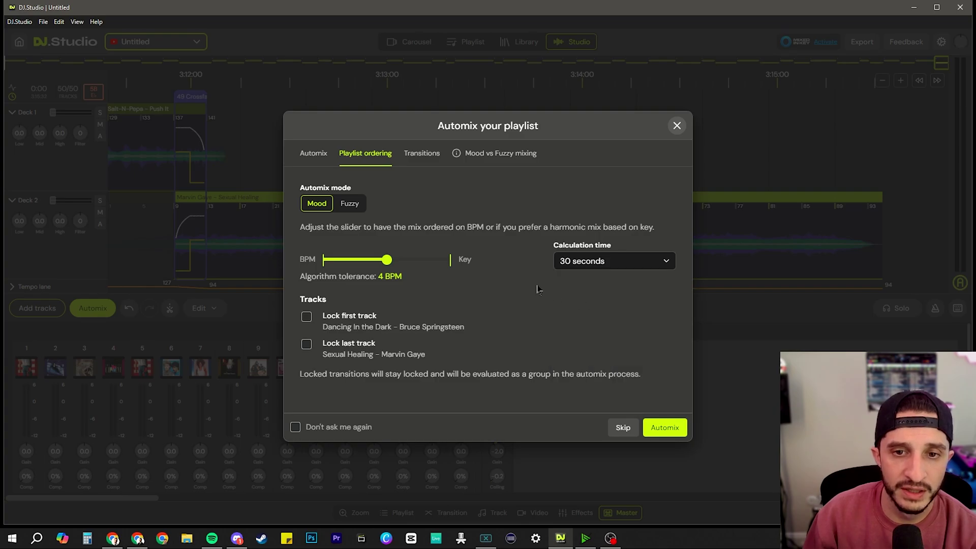
{"action": "left_click", "coordinate": [664, 428]}
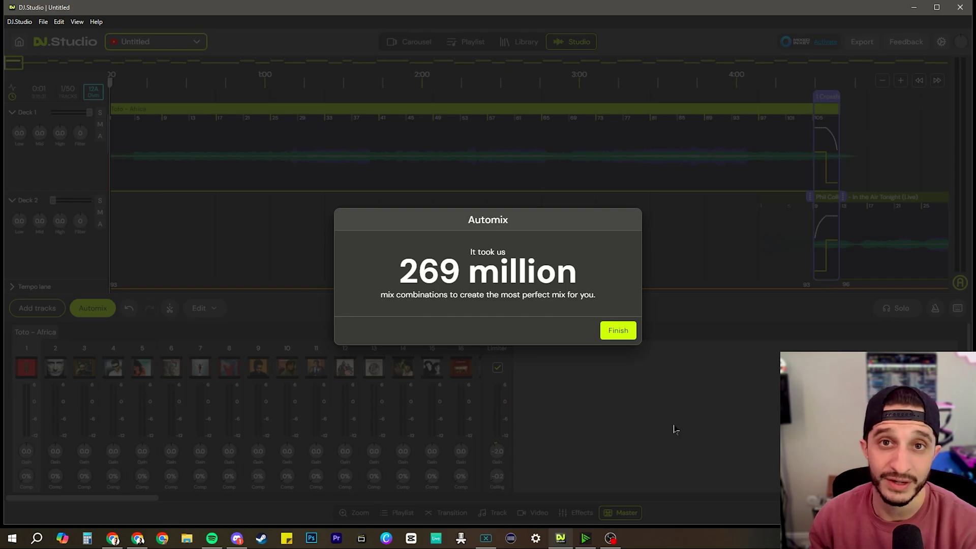
{"action": "left_click", "coordinate": [617, 330]}
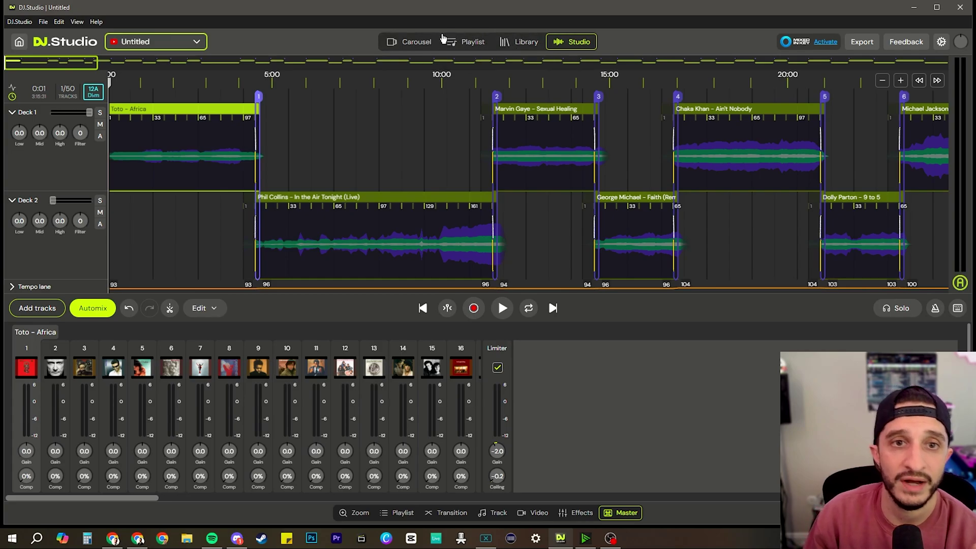
Browse the mix in Carousel view to the transition from St. Elmos Fire to Kiss and play it
{"action": "left_click", "coordinate": [418, 43]}
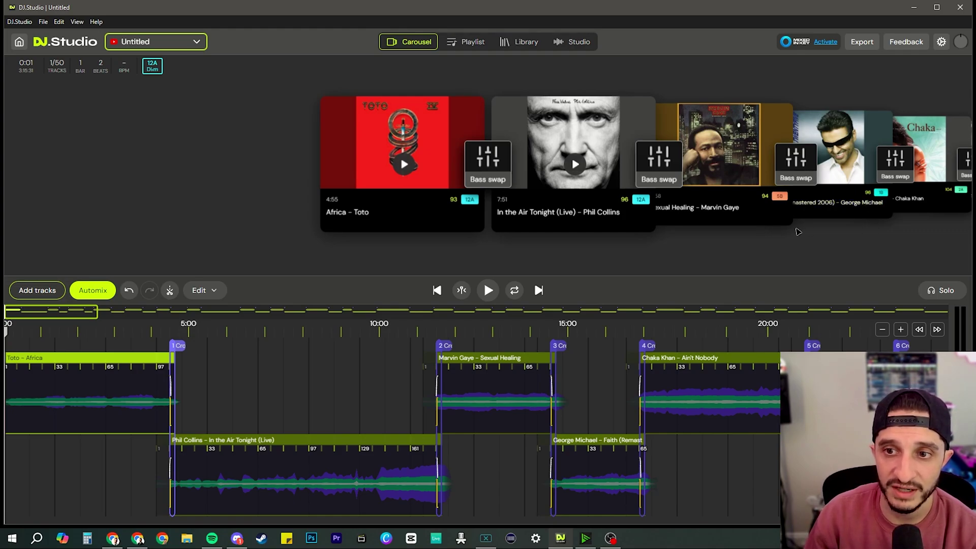
{"action": "left_click_drag", "start_coordinate": [799, 231], "coordinate": [290, 211]}
{"action": "left_click_drag", "start_coordinate": [661, 125], "coordinate": [437, 121]}
{"action": "left_click_drag", "start_coordinate": [639, 132], "coordinate": [429, 192]}
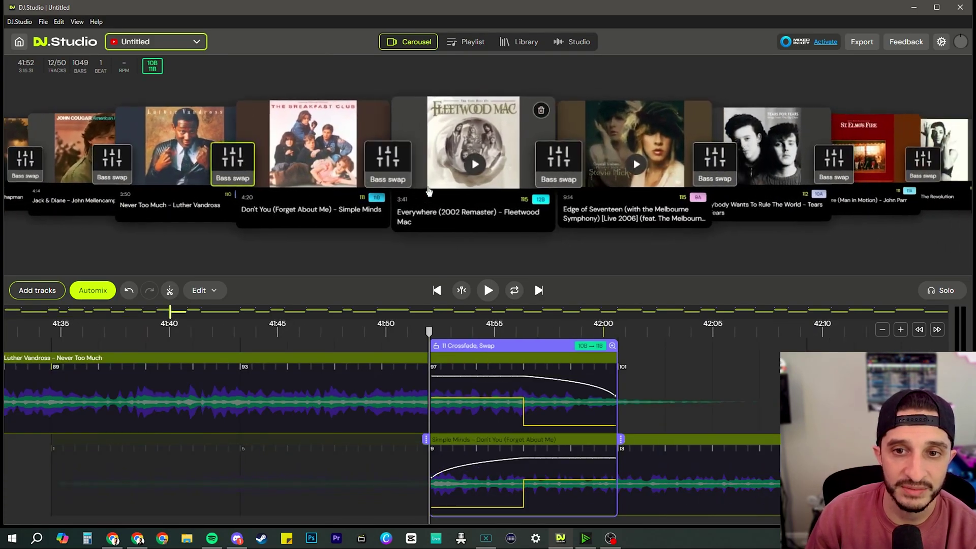
{"action": "scroll", "coordinate": [407, 211], "scroll_direction": "down", "scroll_amount": 2}
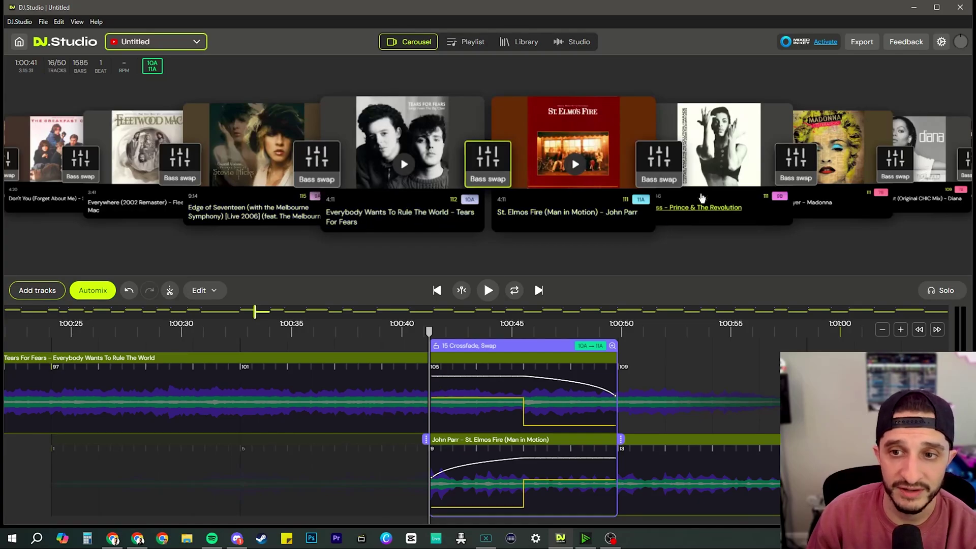
{"action": "scroll", "coordinate": [728, 127], "scroll_direction": "down", "scroll_amount": 1}
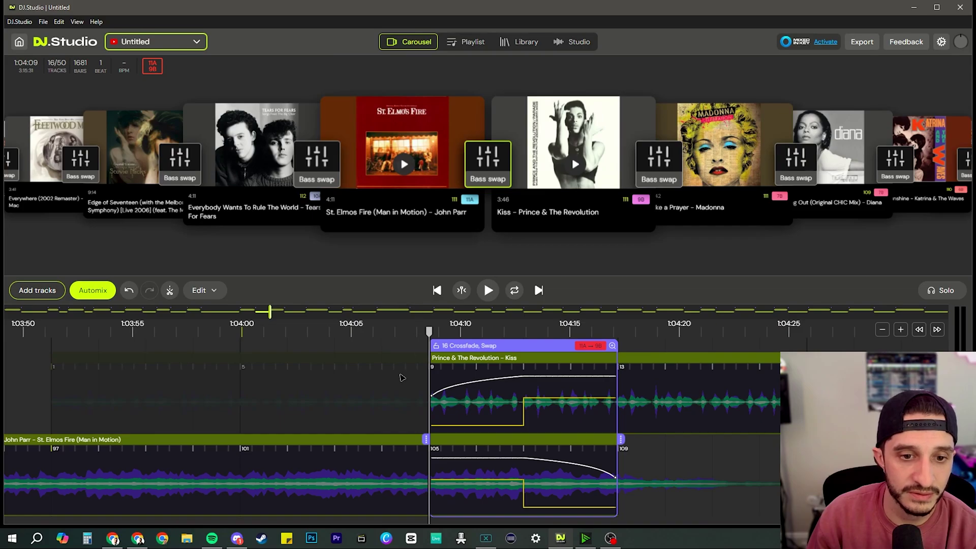
{"action": "left_click", "coordinate": [401, 375]}
{"action": "key", "text": "space"}
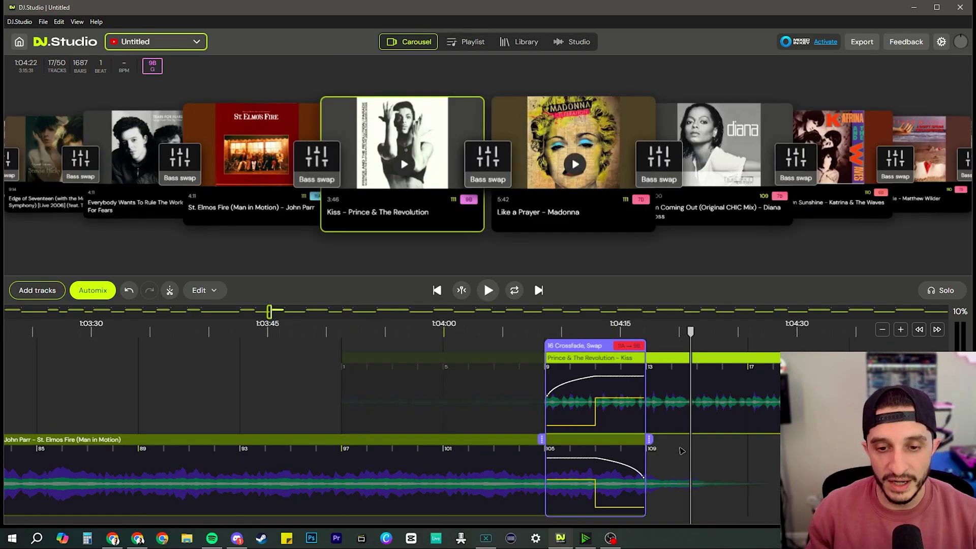
Shift Kiss eight bars later on the timeline so its bar 1 lines up with the start of the crossfade from St. Elmos Fire
{"action": "left_click_drag", "start_coordinate": [683, 451], "coordinate": [601, 451]}
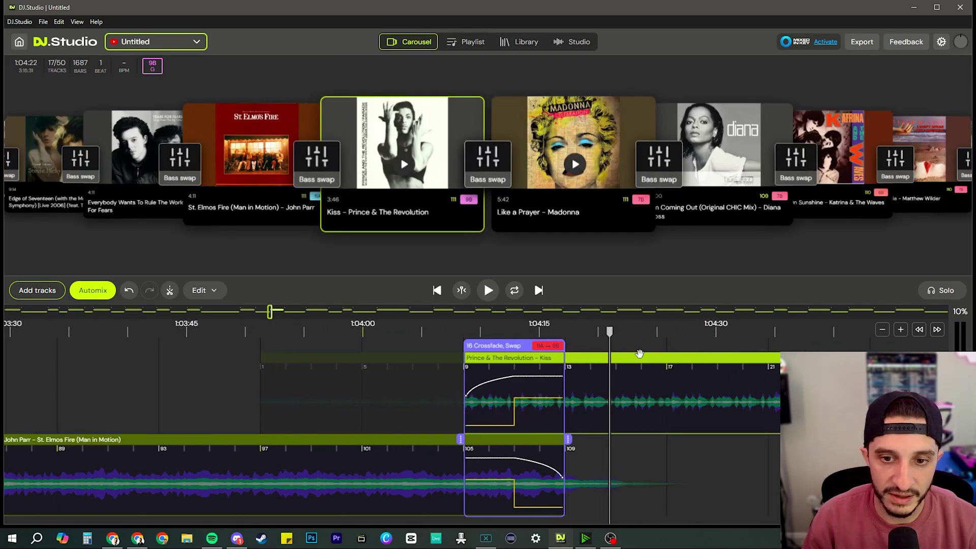
{"action": "left_click_drag", "start_coordinate": [638, 355], "coordinate": [842, 355]}
{"action": "scroll", "coordinate": [689, 387], "scroll_direction": "up", "scroll_amount": 3}
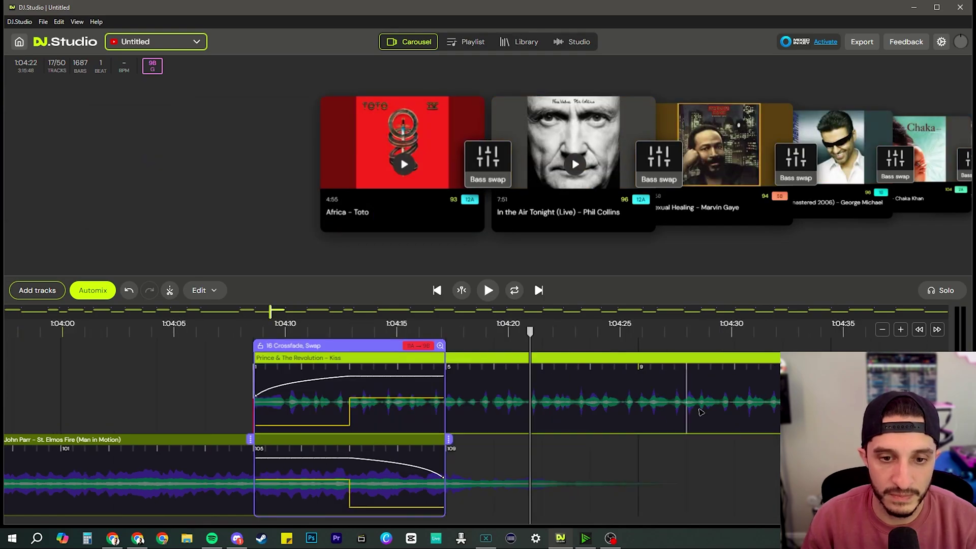
Play the transition from St. Elmos Fire to Kiss from about 1:04:05 and stop once Kiss is playing alone
{"action": "left_click", "coordinate": [182, 331]}
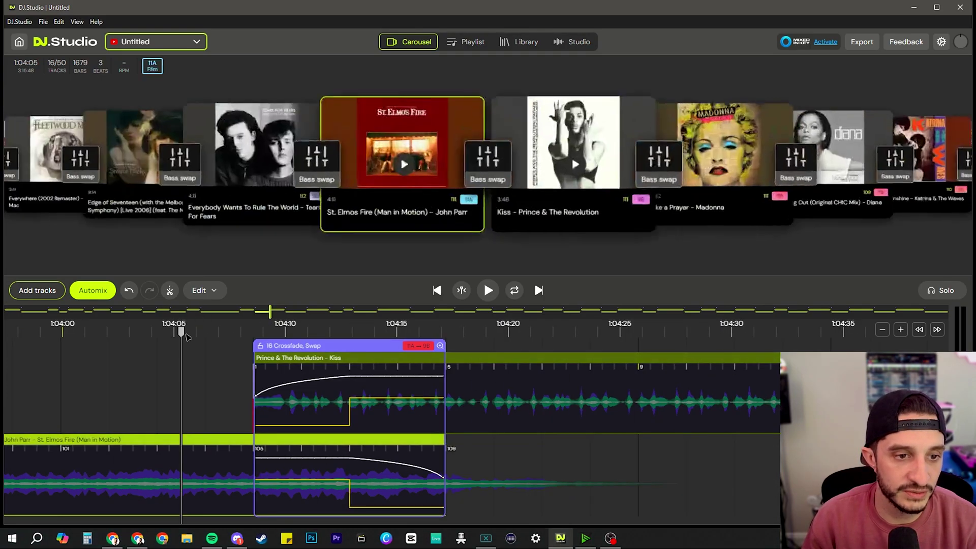
{"action": "key", "text": "space"}
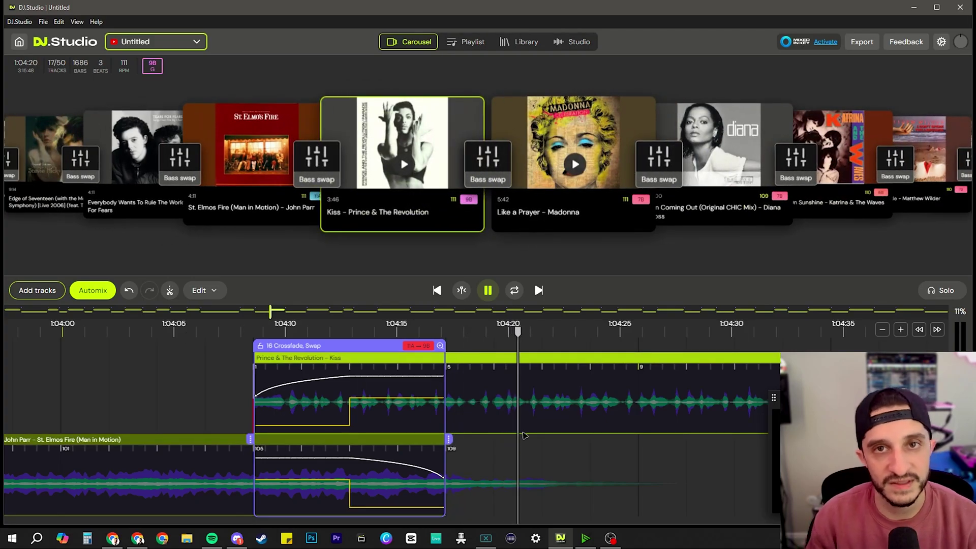
{"action": "key", "text": "space"}
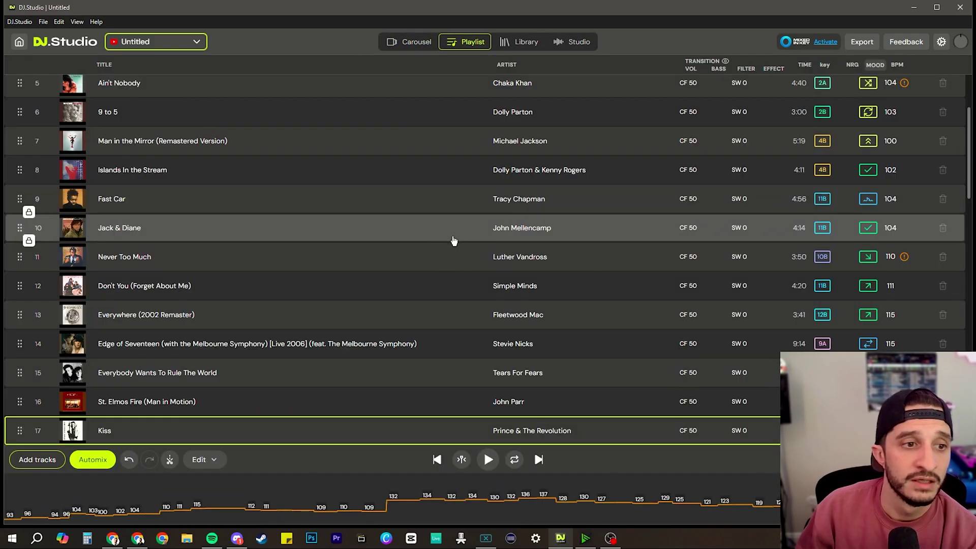
Review the suggested bridging tracks for a harmonic mix between Sexual Healing and Faith, without adding any
{"action": "scroll", "coordinate": [426, 265], "scroll_direction": "up", "scroll_amount": 3}
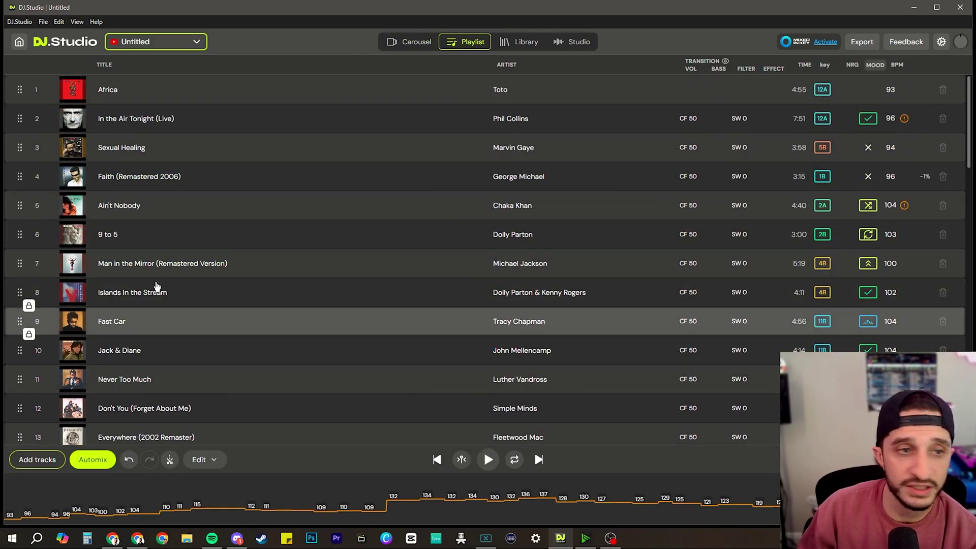
{"action": "mouse_move", "coordinate": [20, 176]}
{"action": "left_mouse_down"}
{"action": "mouse_move", "coordinate": [19, 200]}
{"action": "mouse_move", "coordinate": [16, 175]}
{"action": "left_mouse_up"}
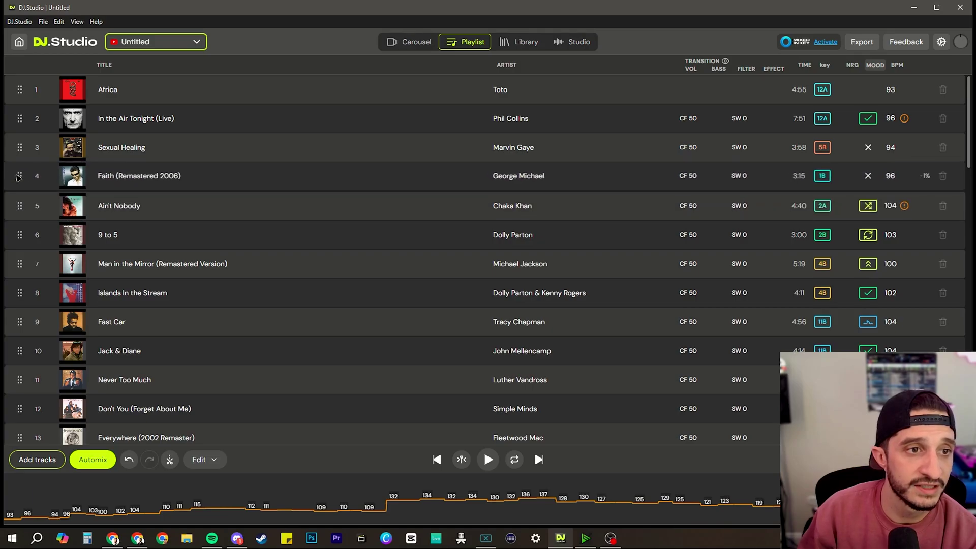
{"action": "left_click", "coordinate": [869, 177]}
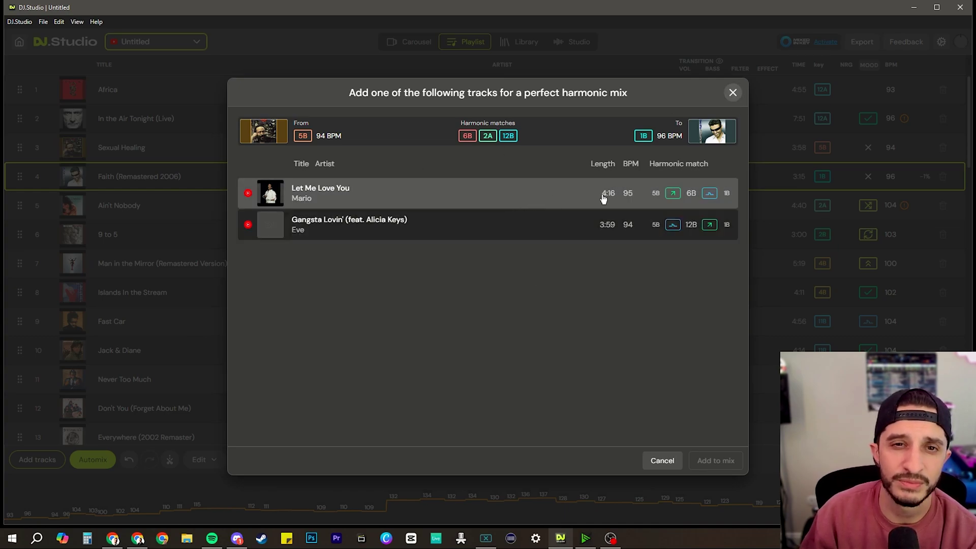
{"action": "left_click", "coordinate": [734, 94]}
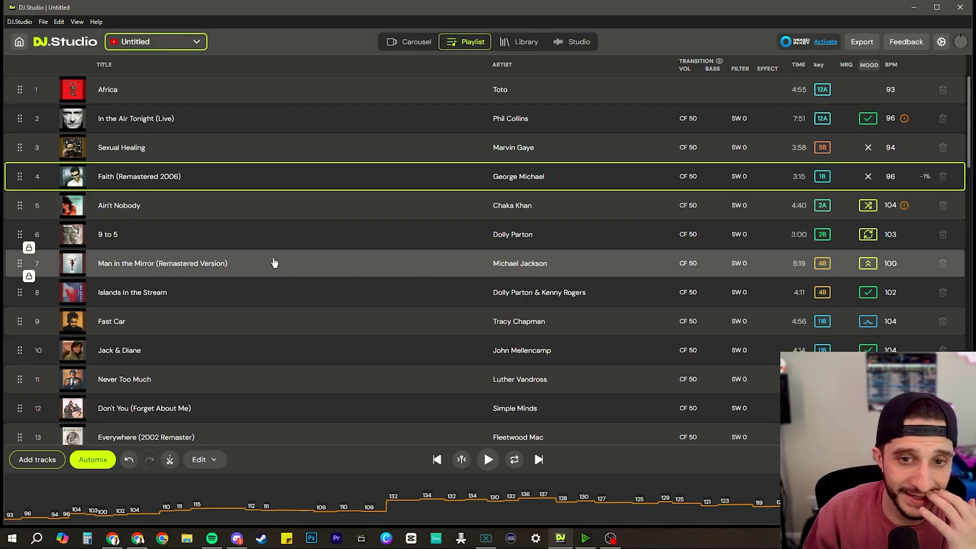
Close the untitled YouTube mix without saving it and return to the home page
{"action": "left_click", "coordinate": [519, 42]}
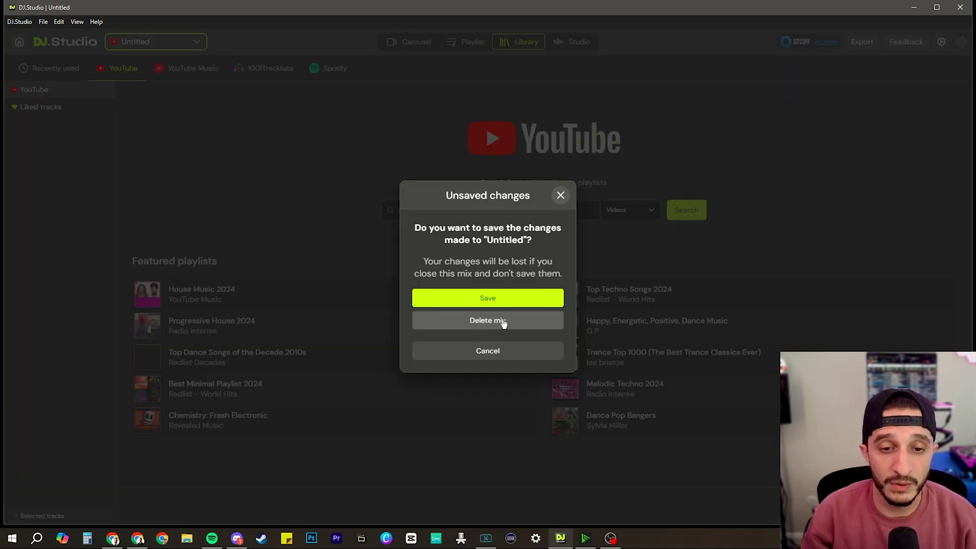
{"action": "left_click", "coordinate": [483, 318]}
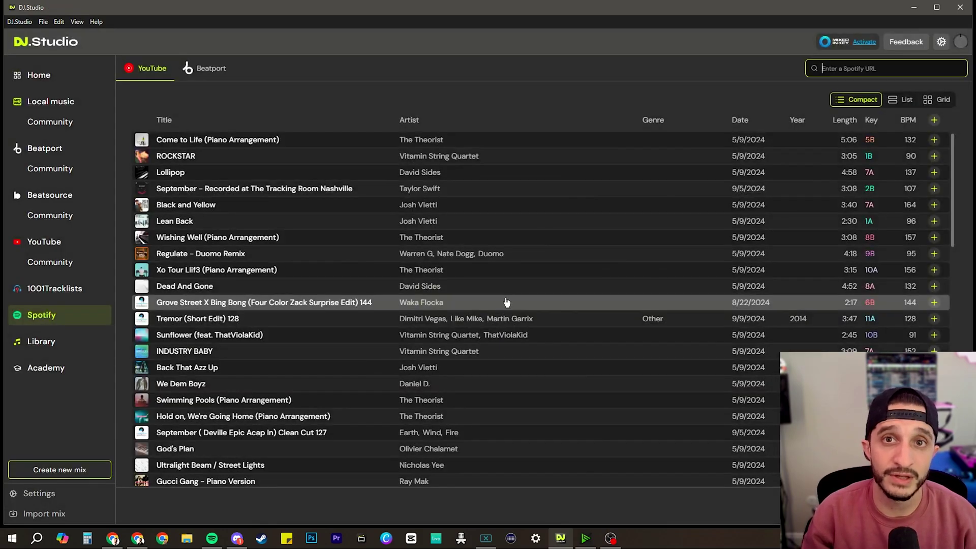
{"action": "left_click", "coordinate": [34, 73]}
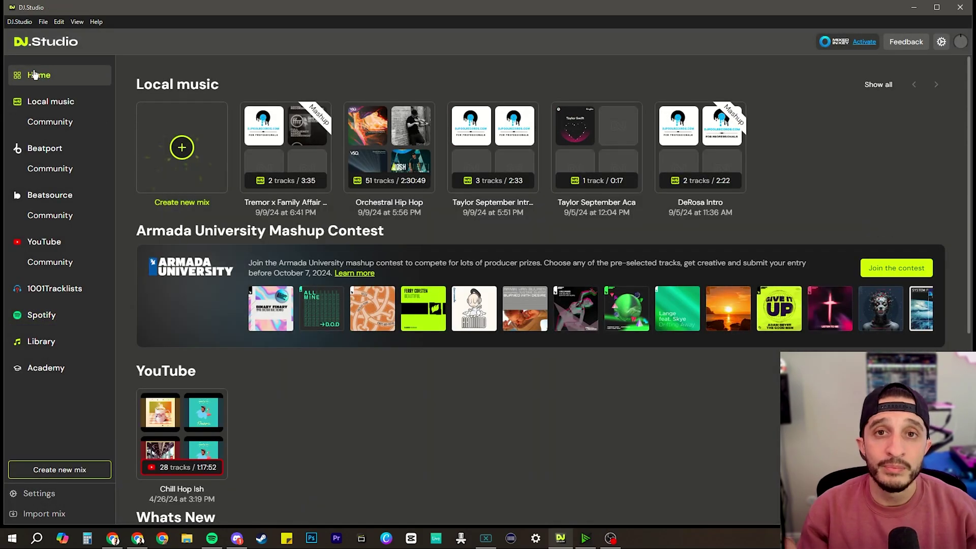
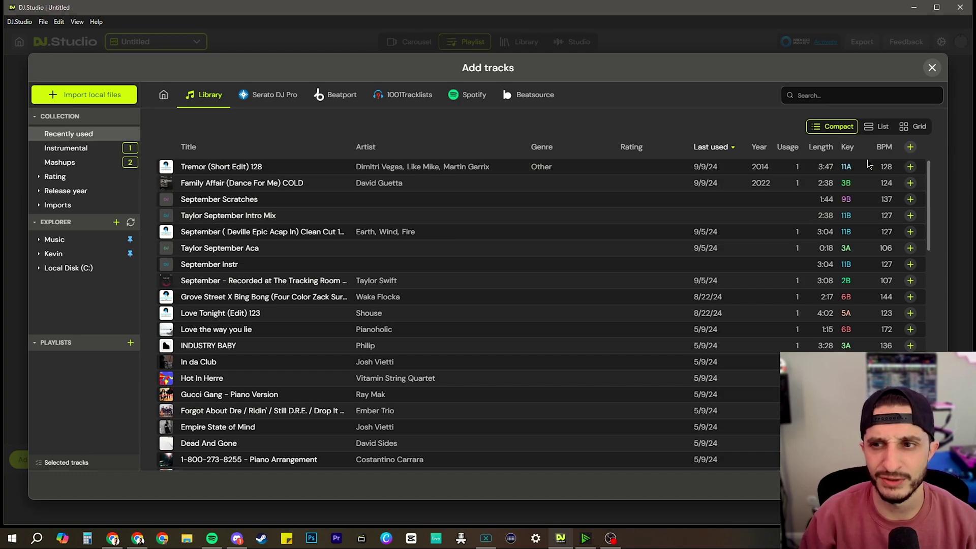
Add Tremor (Short Edit) 128 and Family Affair (Dance For Me) COLD from the library to the new mix
{"action": "left_click", "coordinate": [911, 166]}
{"action": "left_click", "coordinate": [910, 183]}
{"action": "left_click", "coordinate": [897, 484]}
Save the mix as a mashup named DJ.Studio Sample 1
{"action": "left_click", "coordinate": [43, 22]}
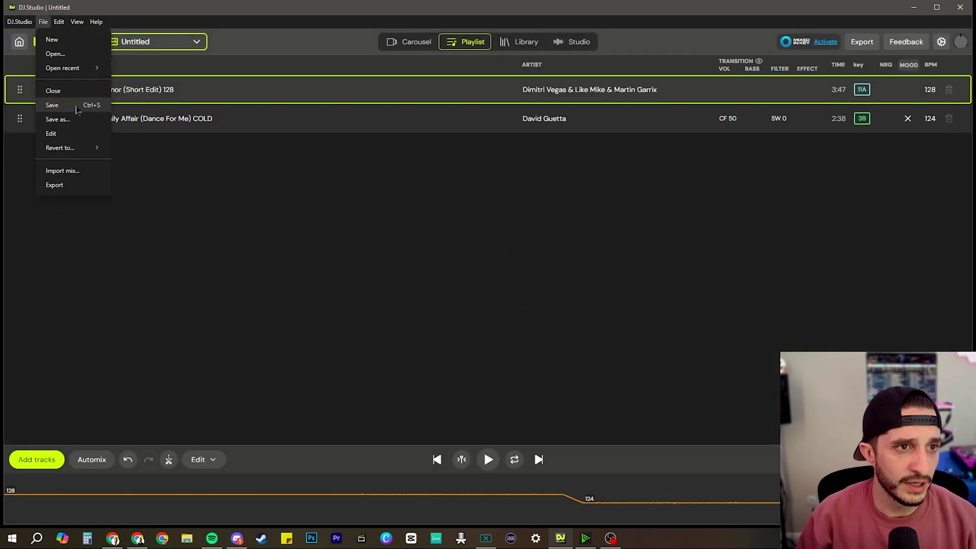
{"action": "left_click", "coordinate": [76, 105]}
{"action": "type", "text": "DJ.Studio Sample 1"}
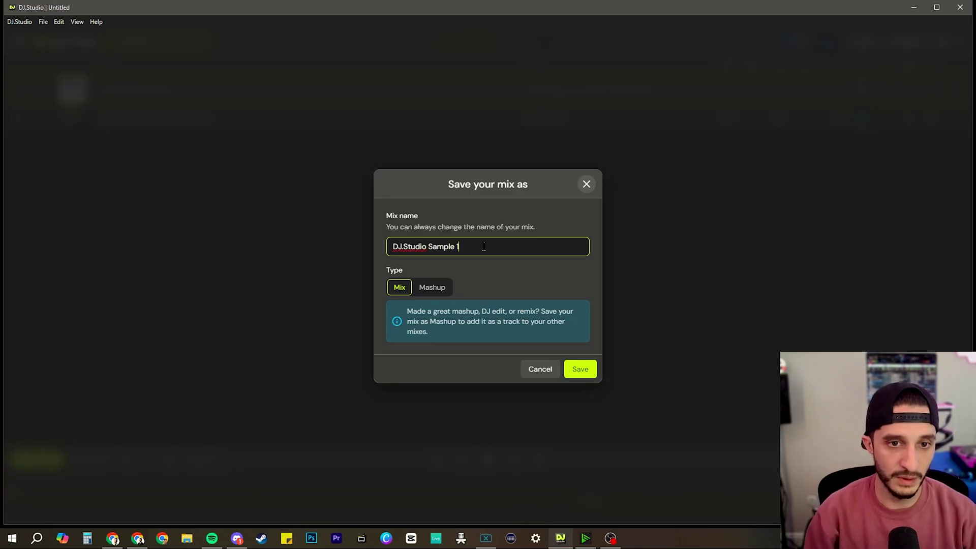
{"action": "left_click", "coordinate": [432, 288]}
{"action": "left_click", "coordinate": [580, 369]}
Show the mashup in Studio view and look through its playlist, transition, track, video, effects and master settings
{"action": "left_click", "coordinate": [570, 41]}
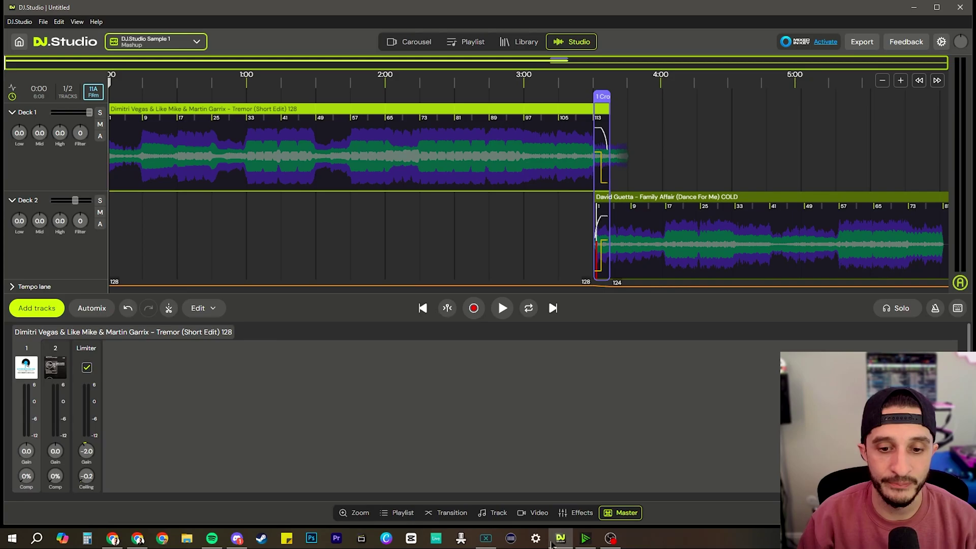
{"action": "left_click", "coordinate": [577, 513]}
{"action": "left_click", "coordinate": [534, 512]}
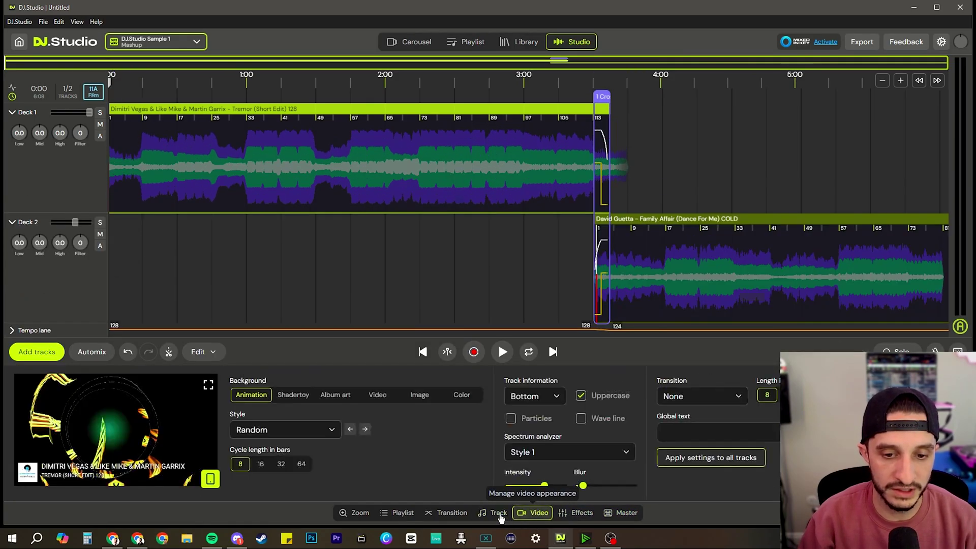
{"action": "left_click", "coordinate": [446, 512]}
{"action": "left_click", "coordinate": [494, 513]}
{"action": "left_click", "coordinate": [534, 513]}
{"action": "left_click", "coordinate": [622, 513]}
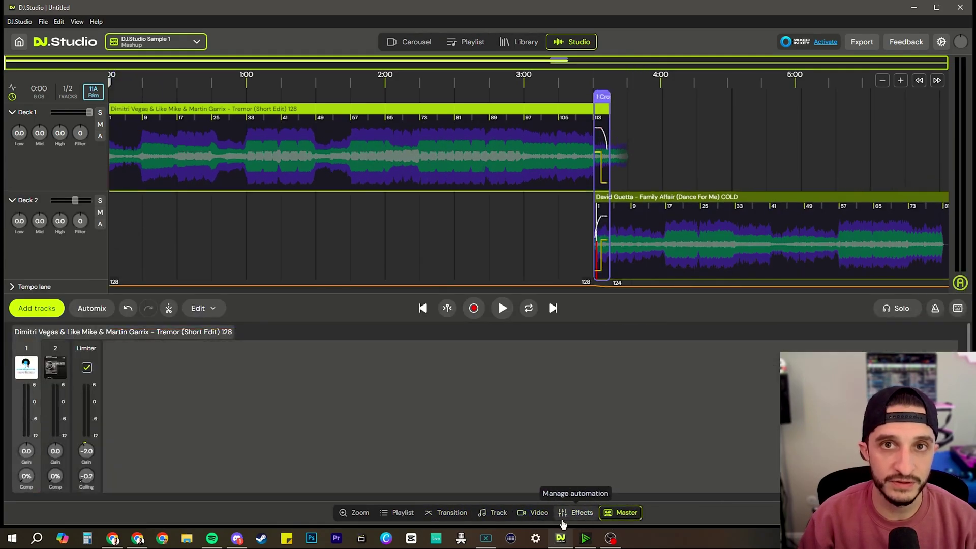
{"action": "left_click", "coordinate": [536, 513]}
{"action": "left_click", "coordinate": [569, 512]}
{"action": "left_click", "coordinate": [536, 512]}
{"action": "left_click", "coordinate": [448, 512]}
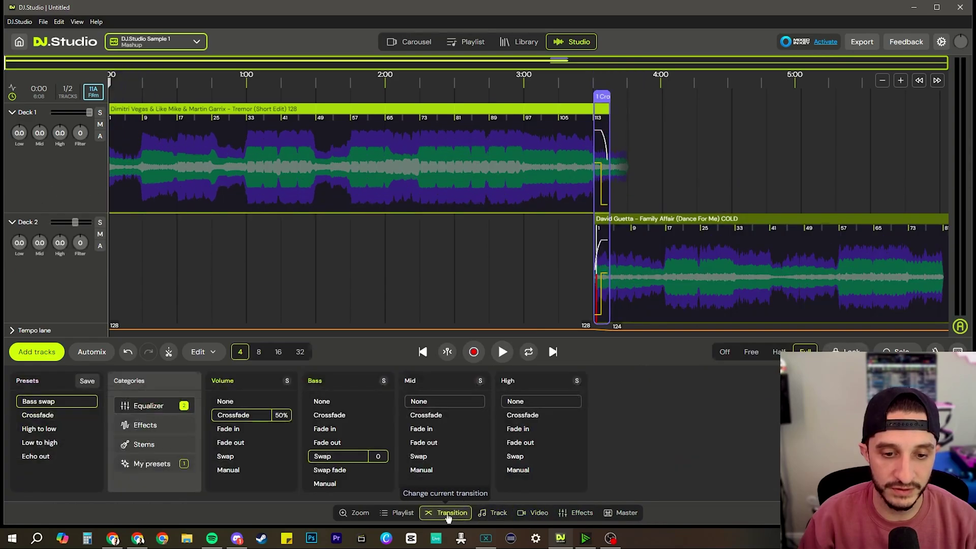
{"action": "left_click", "coordinate": [399, 513]}
{"action": "left_click", "coordinate": [448, 513]}
{"action": "left_click", "coordinate": [534, 513]}
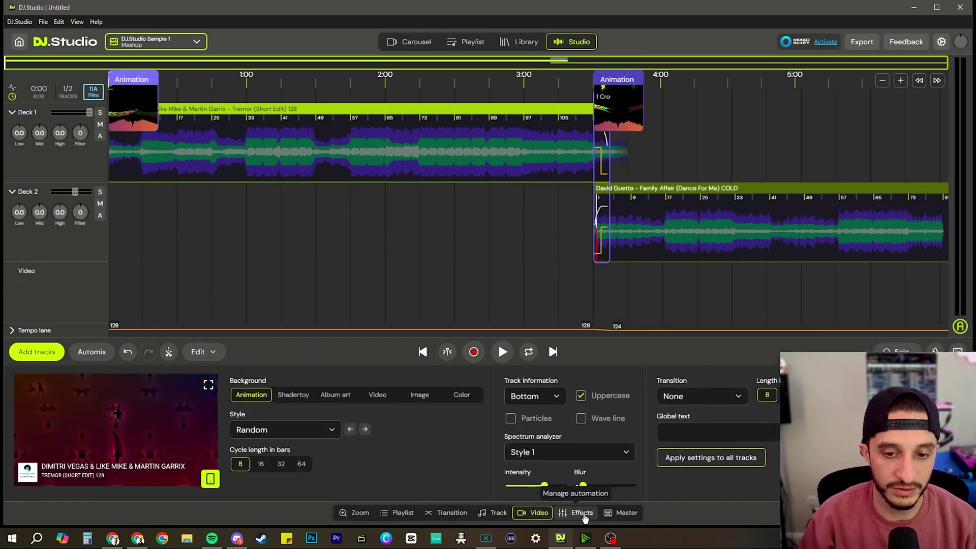
{"action": "left_click", "coordinate": [621, 513]}
{"action": "left_click", "coordinate": [579, 512]}
{"action": "left_click", "coordinate": [621, 513]}
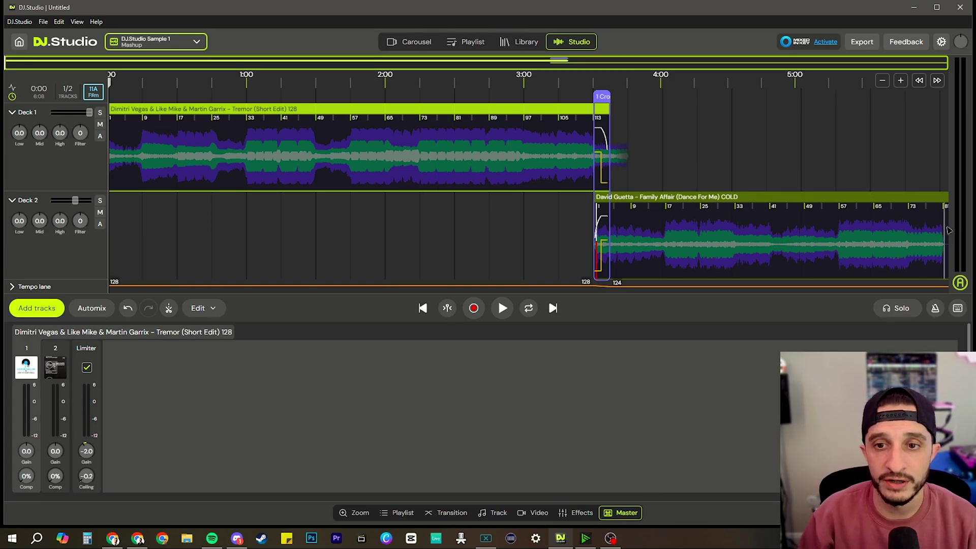
Extend the crossfade's start far back over Tremor and move Family Affair earlier so its bar 1 lines up with Tremor's bar 9
{"action": "mouse_move", "coordinate": [832, 201]}
{"action": "left_mouse_down"}
{"action": "mouse_move", "coordinate": [628, 209]}
{"action": "mouse_move", "coordinate": [827, 203]}
{"action": "left_mouse_up"}
{"action": "left_click", "coordinate": [663, 199]}
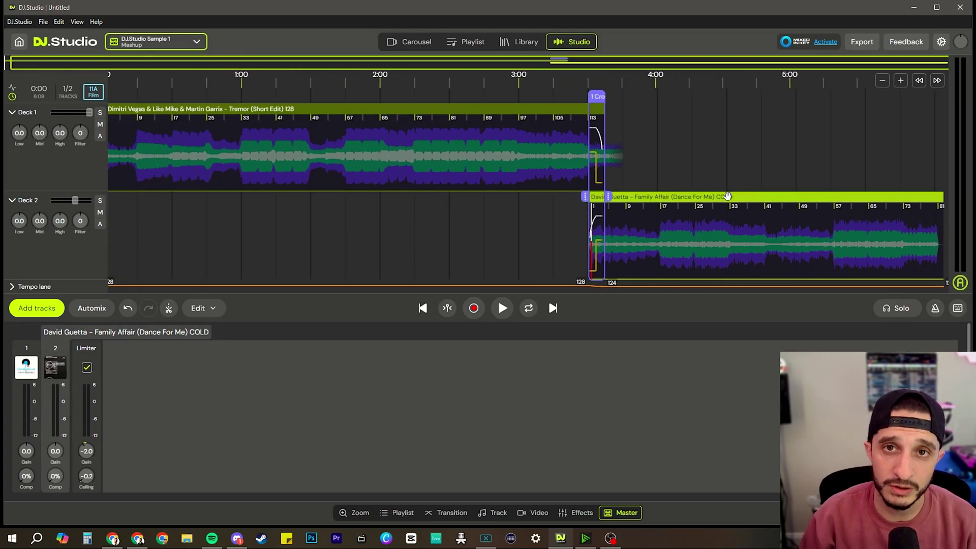
{"action": "left_click", "coordinate": [400, 110]}
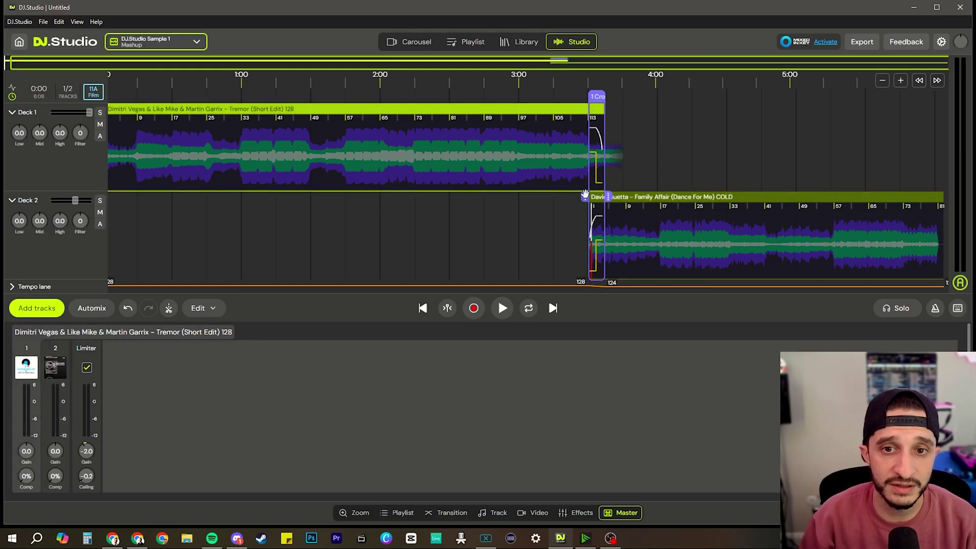
{"action": "left_click_drag", "start_coordinate": [584, 196], "coordinate": [368, 196]}
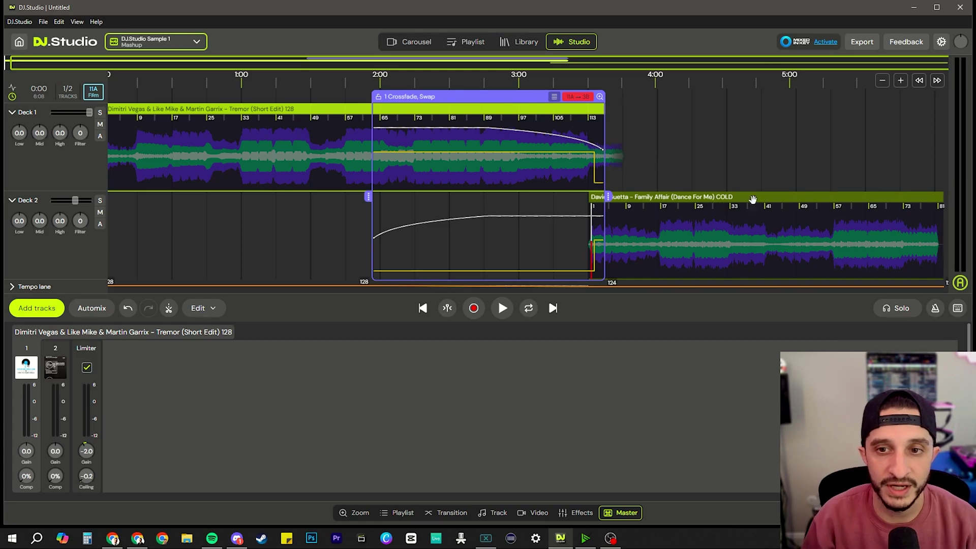
{"action": "left_click_drag", "start_coordinate": [773, 201], "coordinate": [216, 202]}
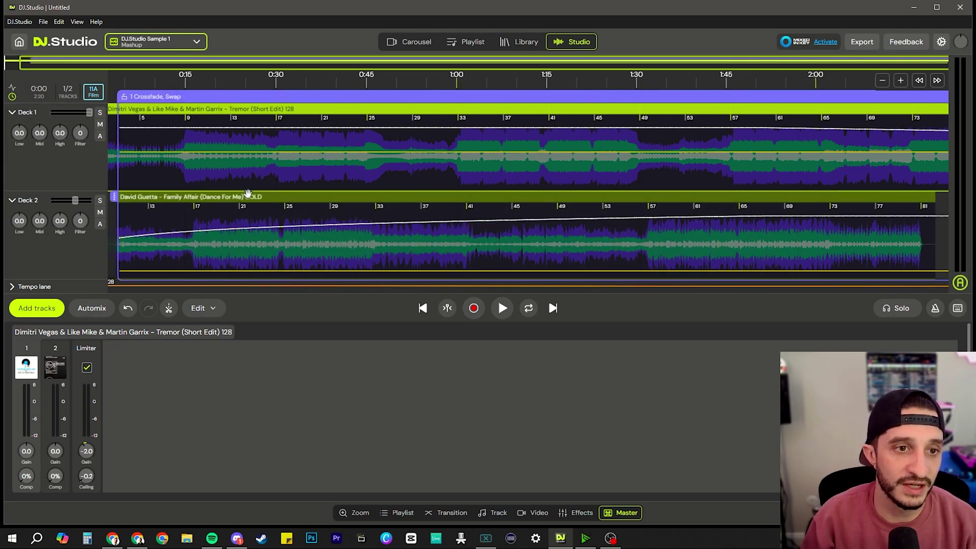
{"action": "left_click_drag", "start_coordinate": [250, 197], "coordinate": [417, 207]}
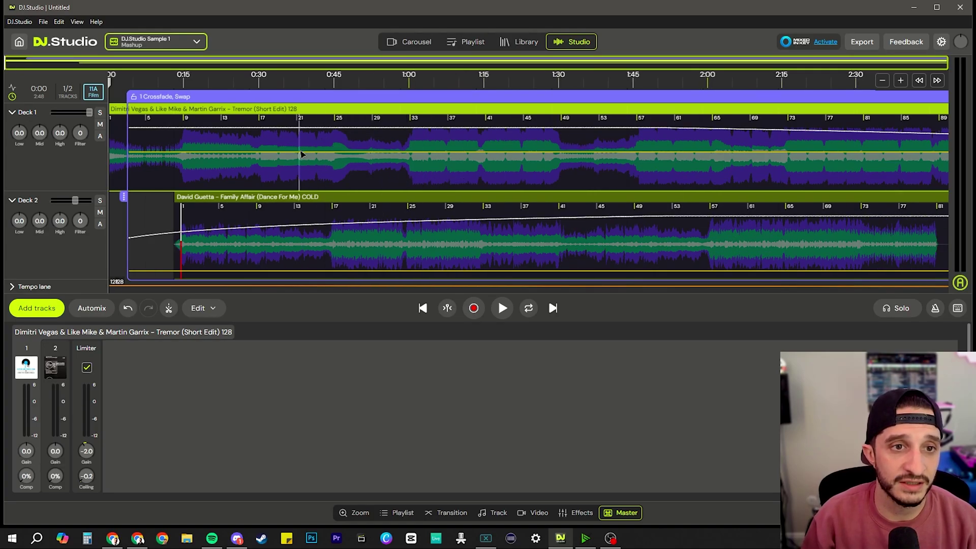
Turn off the BPM transition between the two tracks and set the transition's bass and volume to None
{"action": "left_click", "coordinate": [269, 98]}
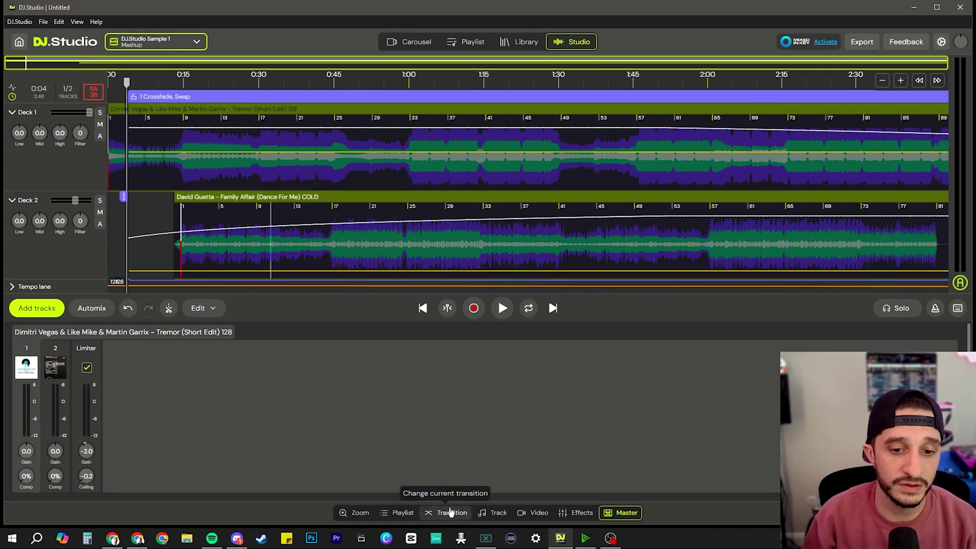
{"action": "left_click", "coordinate": [450, 512]}
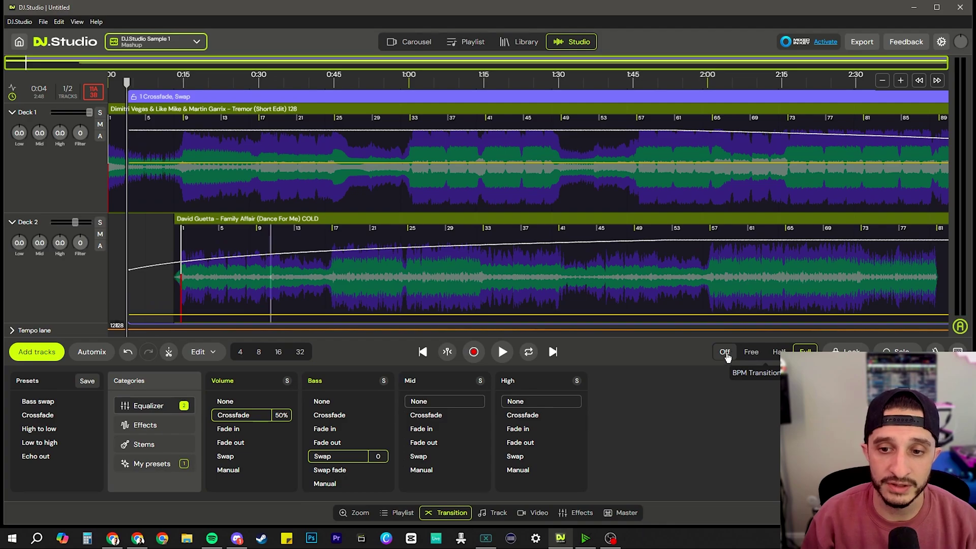
{"action": "left_click", "coordinate": [726, 355]}
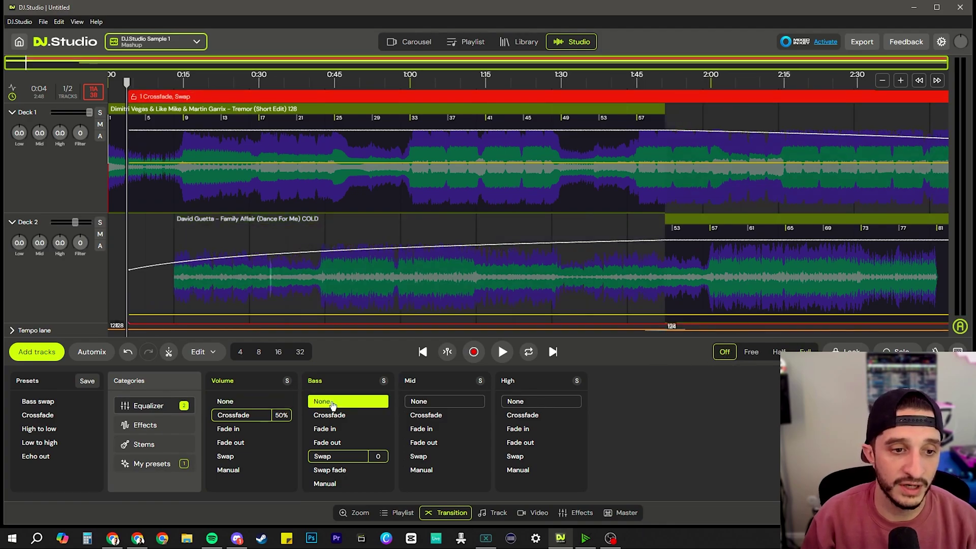
{"action": "left_click", "coordinate": [333, 402]}
{"action": "left_click", "coordinate": [226, 401]}
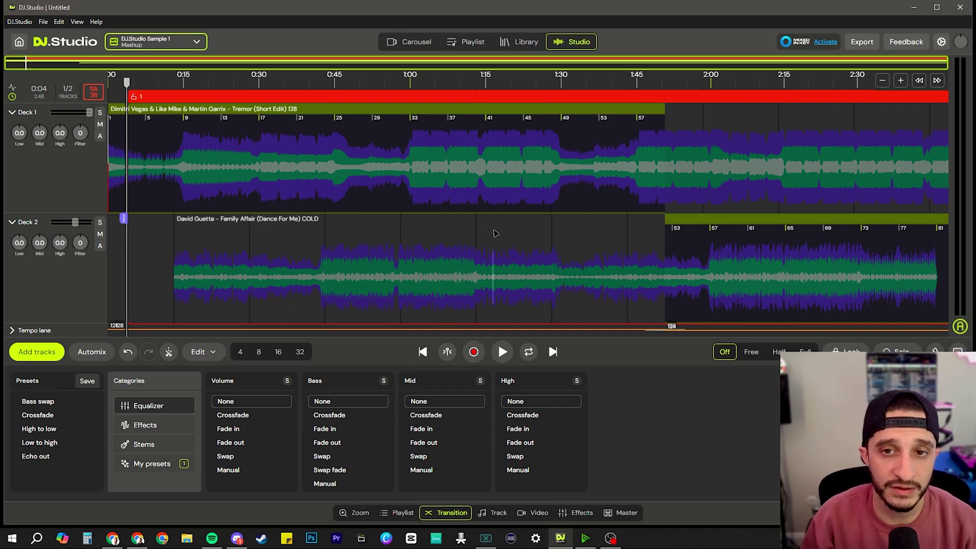
Shift Family Affair later on the timeline so it starts at about 0:24, and compare the two tracks' beat grids
{"action": "left_click_drag", "start_coordinate": [754, 222], "coordinate": [752, 219]}
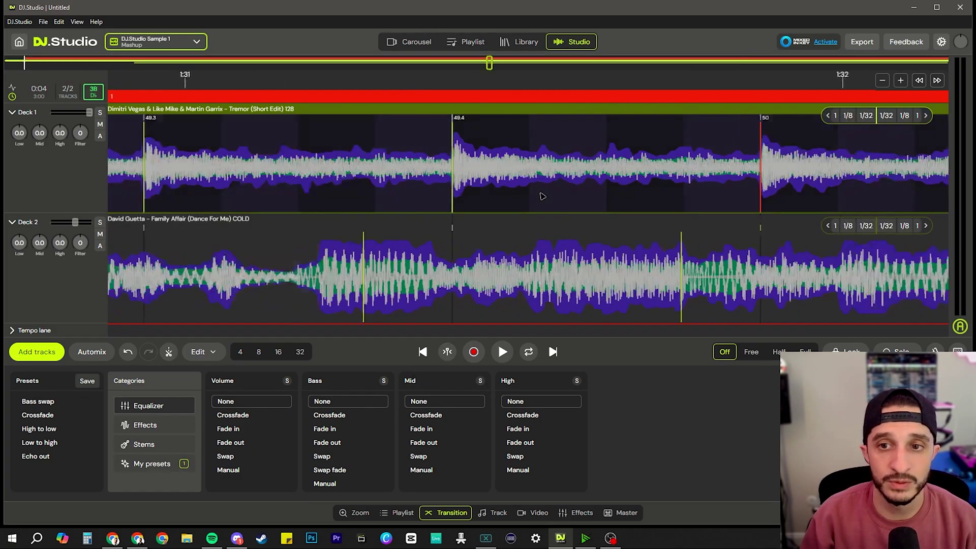
{"action": "scroll", "coordinate": [543, 196], "scroll_direction": "down", "scroll_amount": 10}
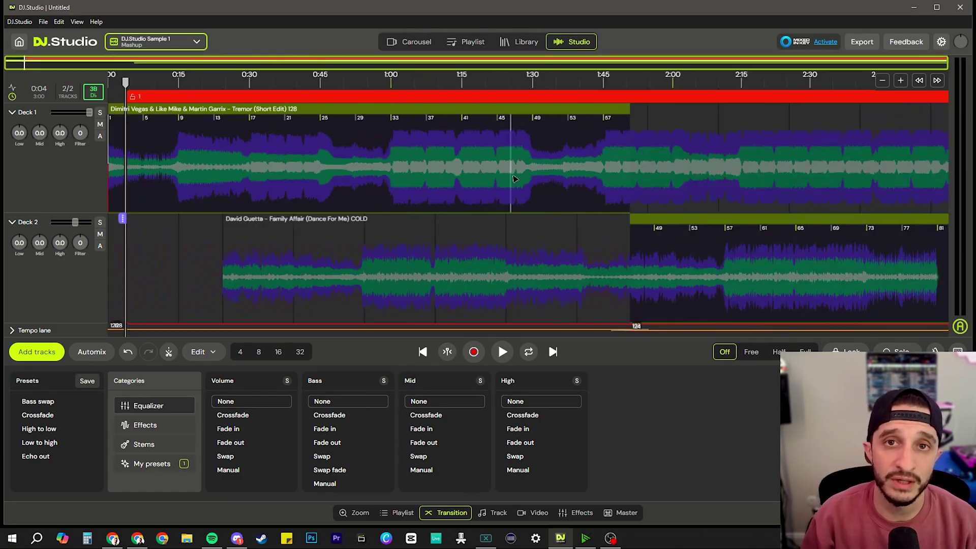
{"action": "scroll", "coordinate": [515, 178], "scroll_direction": "up", "scroll_amount": 3}
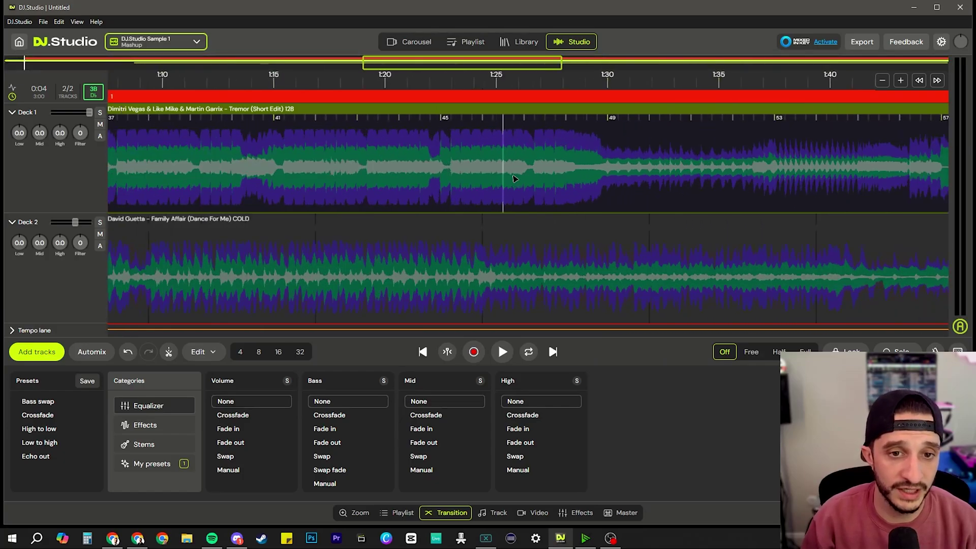
{"action": "scroll", "coordinate": [515, 178], "scroll_direction": "down", "scroll_amount": 3}
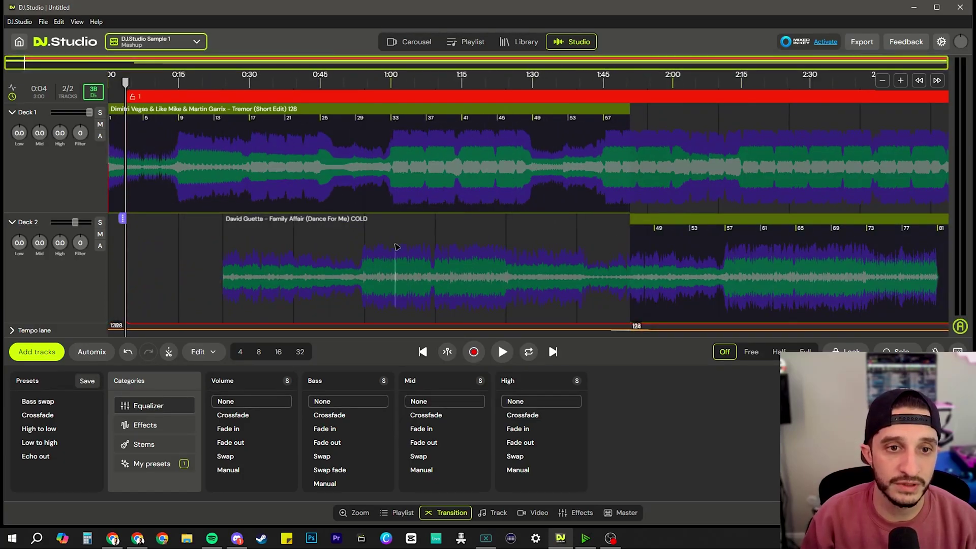
Inspect the end of the overlap between Tremor and Family Affair, and show both decks in the enlarged Zoom view
{"action": "scroll", "coordinate": [379, 251], "scroll_direction": "right", "scroll_amount": 3}
{"action": "scroll", "coordinate": [379, 251], "scroll_direction": "right", "scroll_amount": 5}
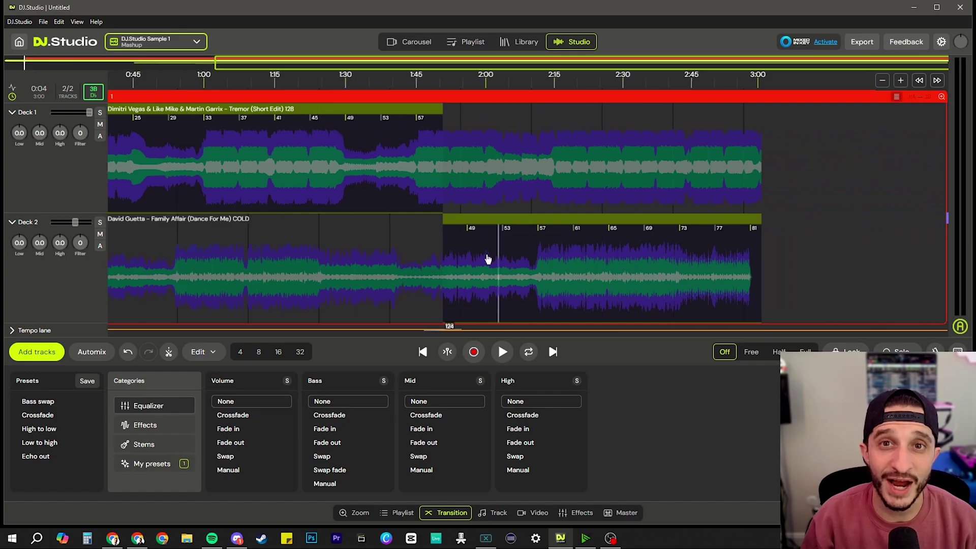
{"action": "mouse_move", "coordinate": [418, 251]}
{"action": "left_mouse_down"}
{"action": "mouse_move", "coordinate": [396, 250]}
{"action": "mouse_move", "coordinate": [437, 250]}
{"action": "left_mouse_up"}
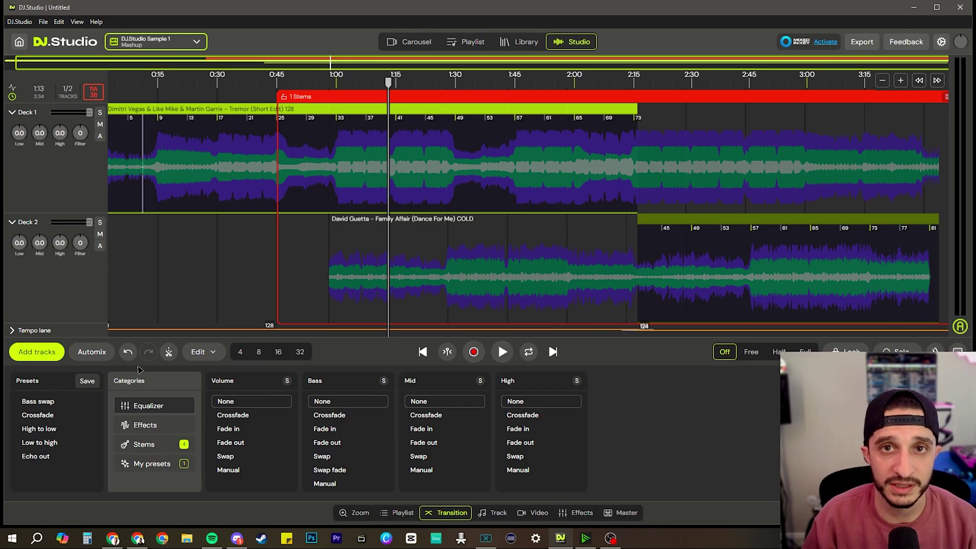
{"action": "left_click", "coordinate": [354, 512]}
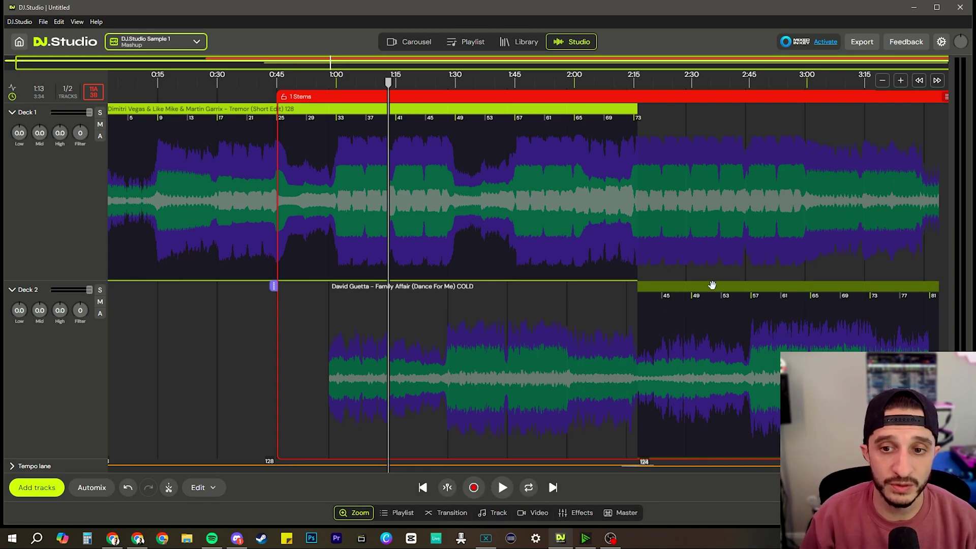
Try to reorder the two tracks by moving Tremor below Family Affair in the playlist
{"action": "mouse_move", "coordinate": [709, 283]}
{"action": "left_mouse_down"}
{"action": "mouse_move", "coordinate": [619, 281]}
{"action": "mouse_move", "coordinate": [708, 279]}
{"action": "left_mouse_up"}
{"action": "left_click", "coordinate": [397, 512]}
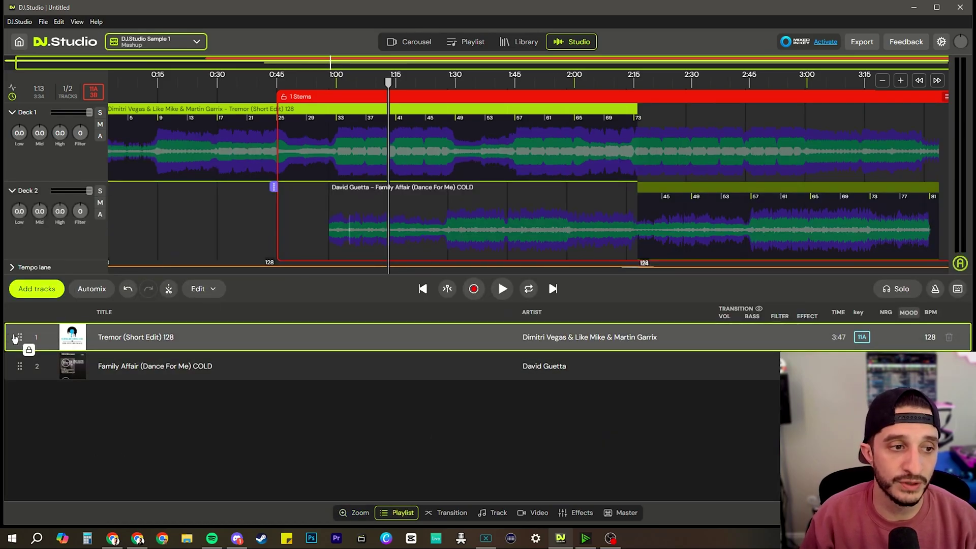
{"action": "left_click_drag", "start_coordinate": [13, 336], "coordinate": [15, 388]}
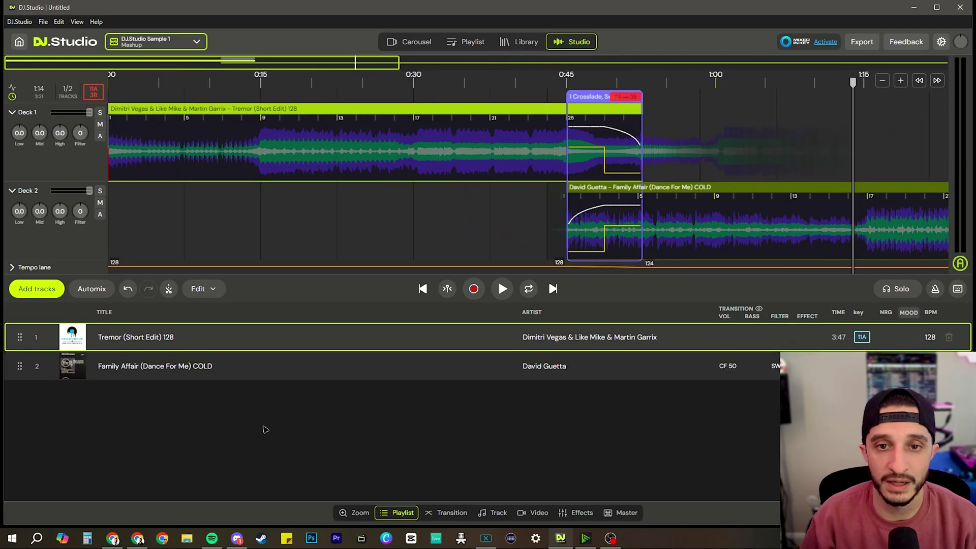
Turn off the BPM transition between Tremor and Family Affair, and set the transition's volume and bass to None
{"action": "left_click", "coordinate": [445, 513]}
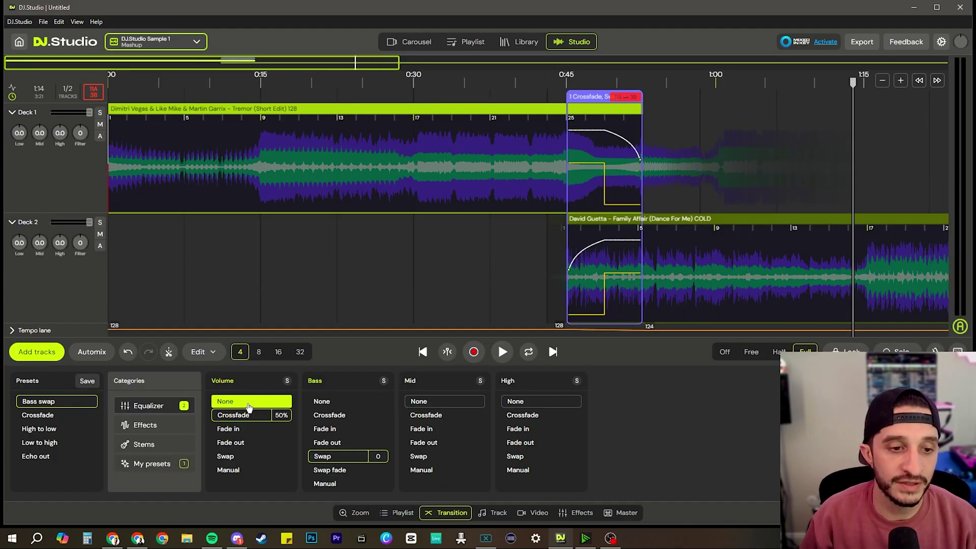
{"action": "left_click", "coordinate": [725, 352]}
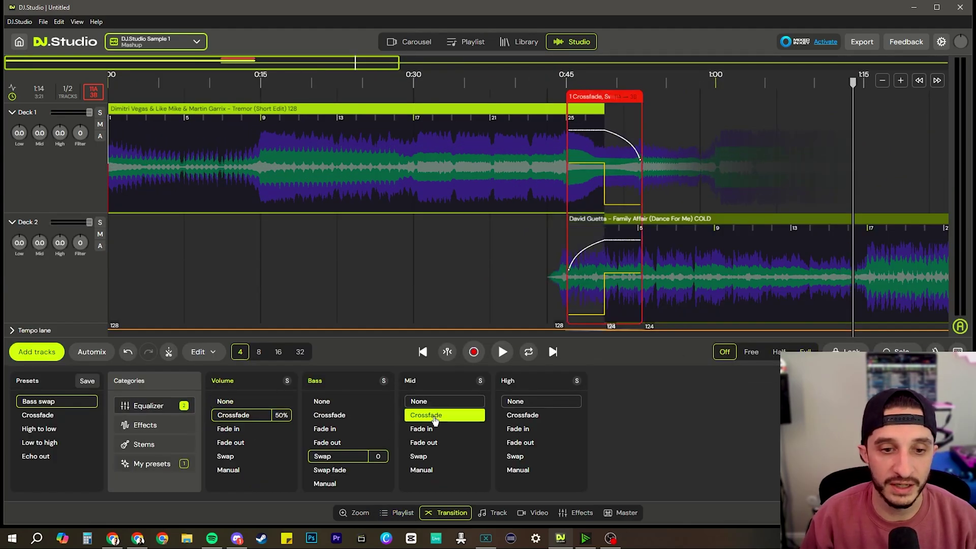
{"action": "left_click", "coordinate": [354, 405]}
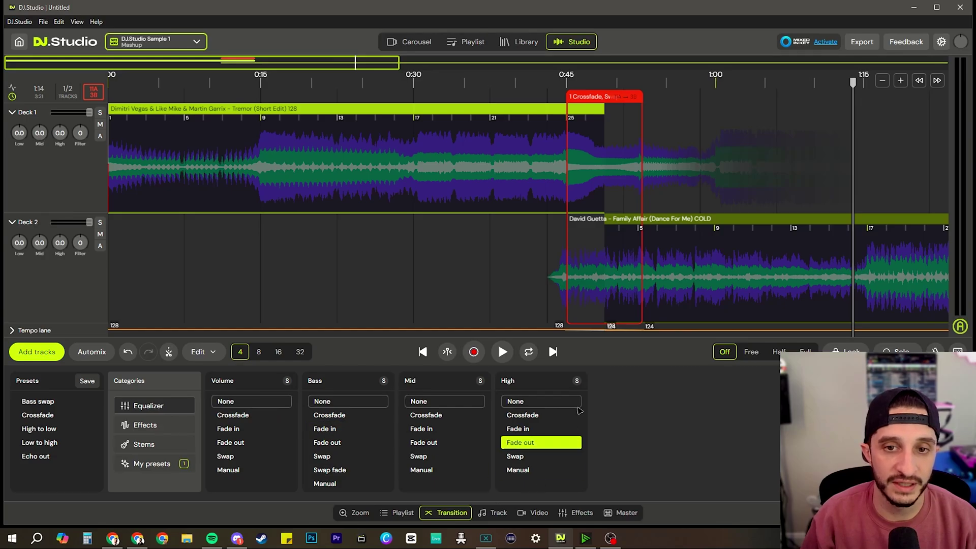
Shift Tremor's key one semitone down to 4A Fm
{"action": "left_click", "coordinate": [493, 512]}
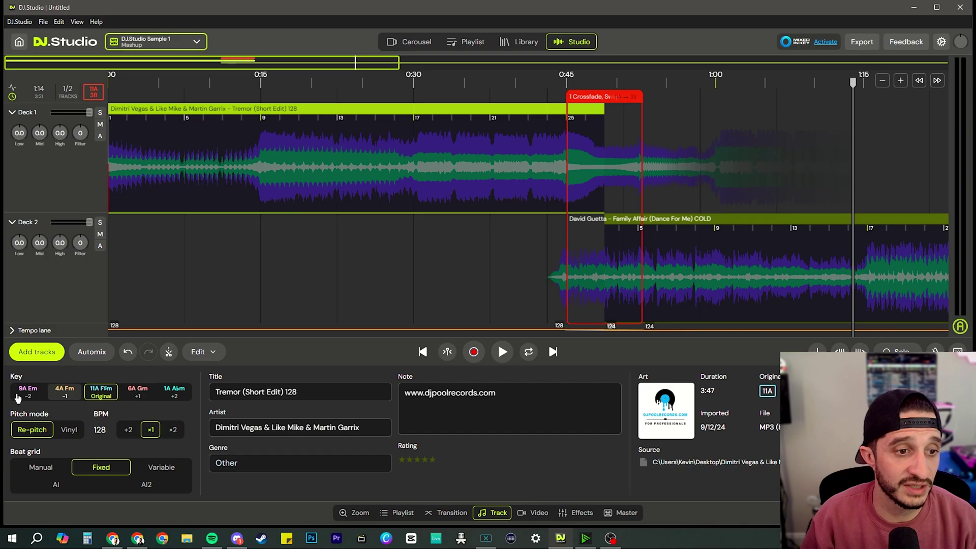
{"action": "left_click", "coordinate": [138, 392]}
{"action": "left_click", "coordinate": [66, 393]}
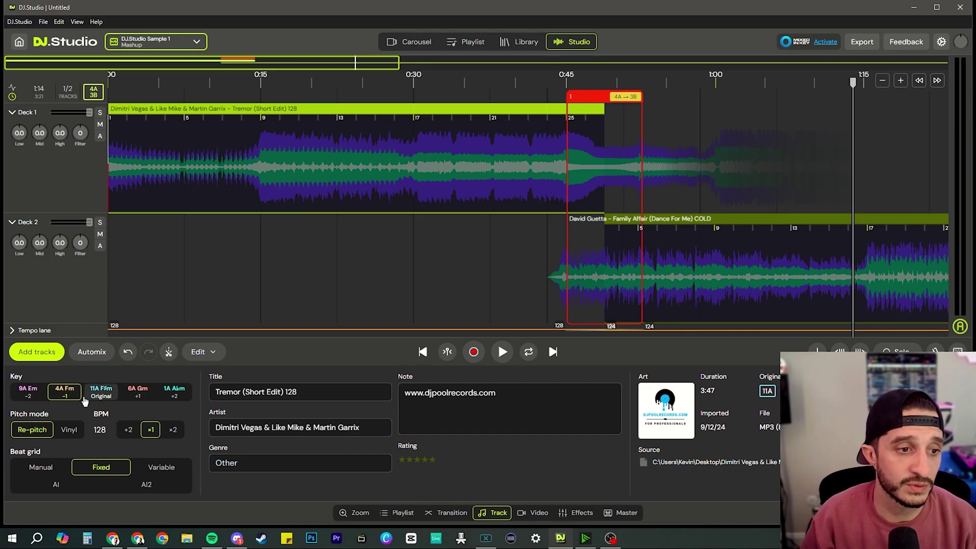
Show the mashup's video settings, Tremor's deck effects, and the master gain and limiter controls
{"action": "left_click", "coordinate": [533, 512]}
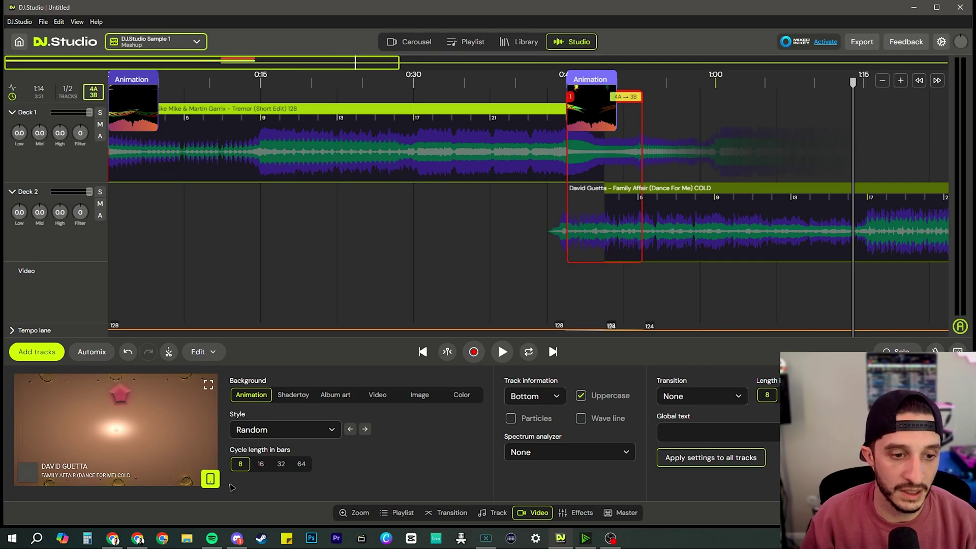
{"action": "left_click", "coordinate": [574, 512]}
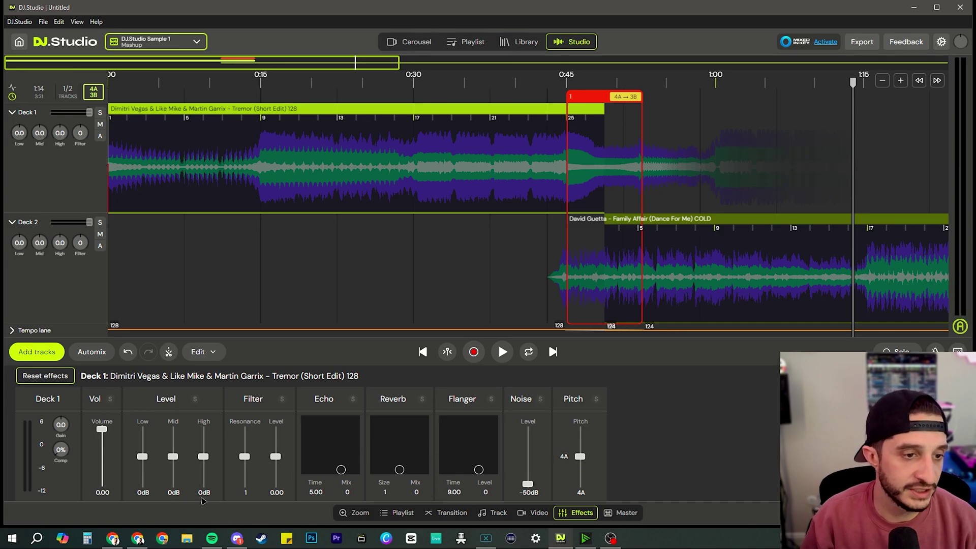
{"action": "left_click", "coordinate": [623, 513]}
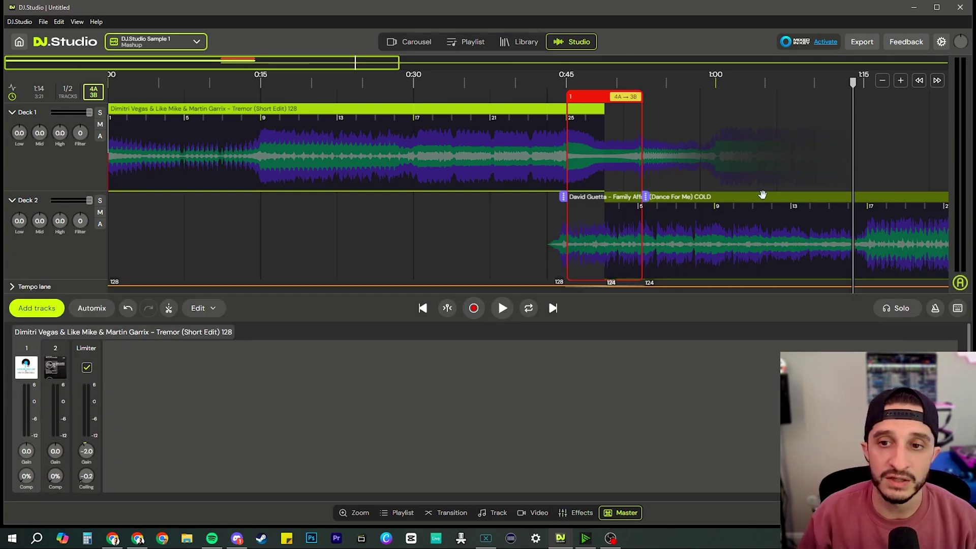
Extend the transition back to Tremor's start at 0:00 and place Family Affair so it starts at about 0:35
{"action": "left_click_drag", "start_coordinate": [763, 197], "coordinate": [462, 198]}
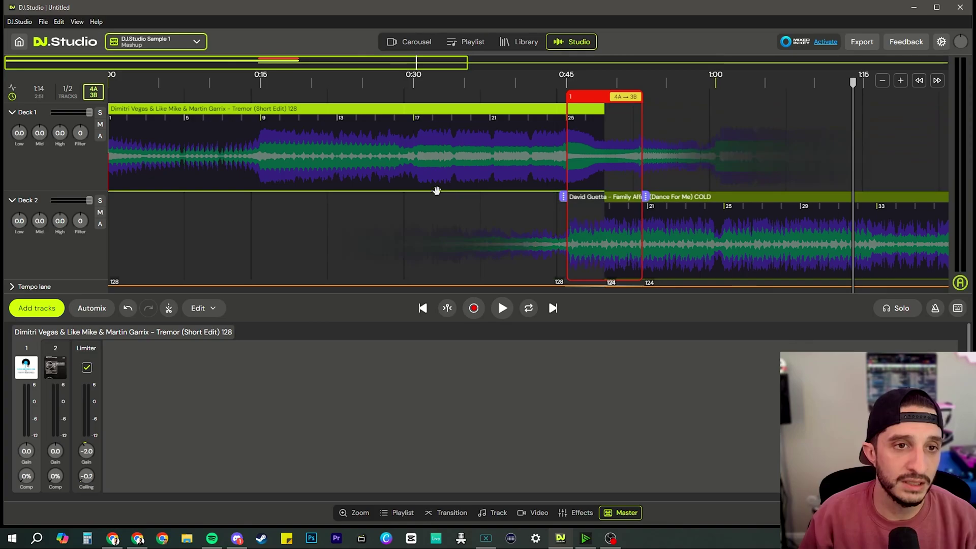
{"action": "left_click_drag", "start_coordinate": [743, 199], "coordinate": [80, 195]}
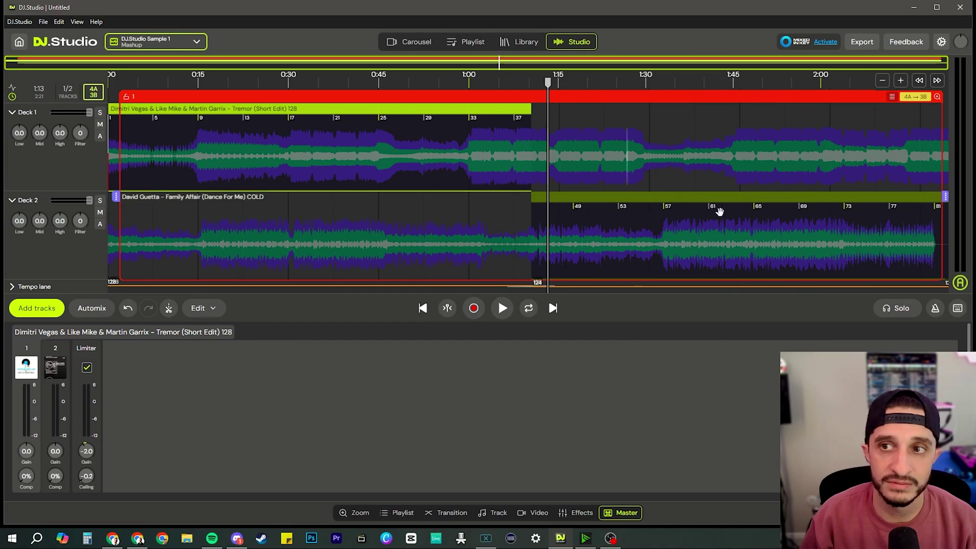
{"action": "left_click_drag", "start_coordinate": [116, 197], "coordinate": [108, 197]}
{"action": "left_click_drag", "start_coordinate": [216, 195], "coordinate": [508, 202]}
Play Tremor from about 0:13 into its bar 9 to hear that section
{"action": "left_click", "coordinate": [187, 76]}
{"action": "key", "text": "space"}
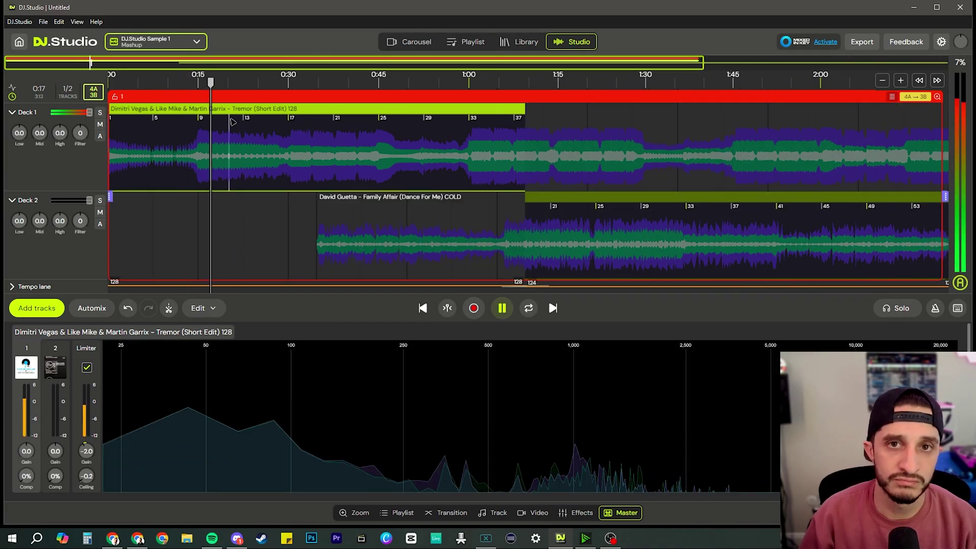
{"action": "key", "text": "space"}
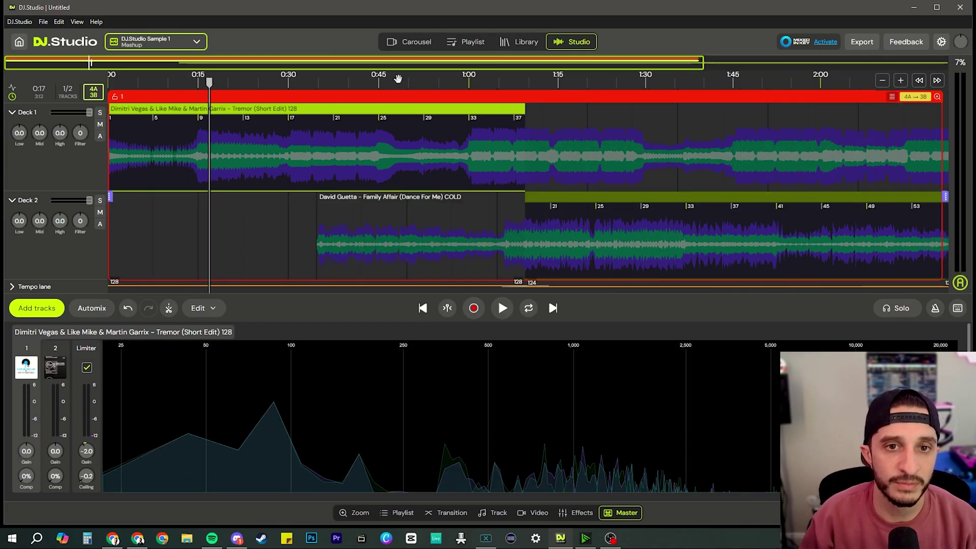
Move Family Affair later to start at about 1:03, and play the mashup from about 0:57
{"action": "left_click_drag", "start_coordinate": [554, 197], "coordinate": [724, 197]}
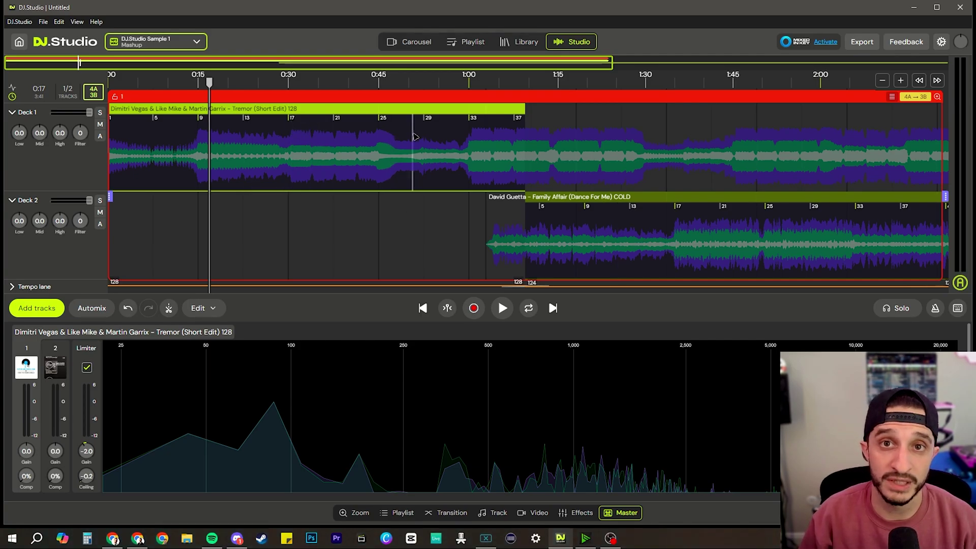
{"action": "left_click", "coordinate": [452, 147]}
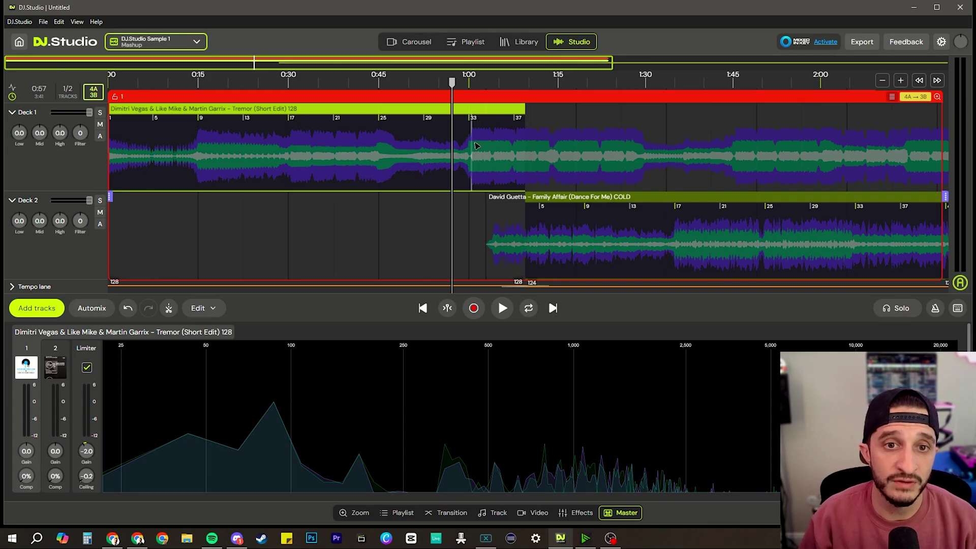
{"action": "key", "text": "space"}
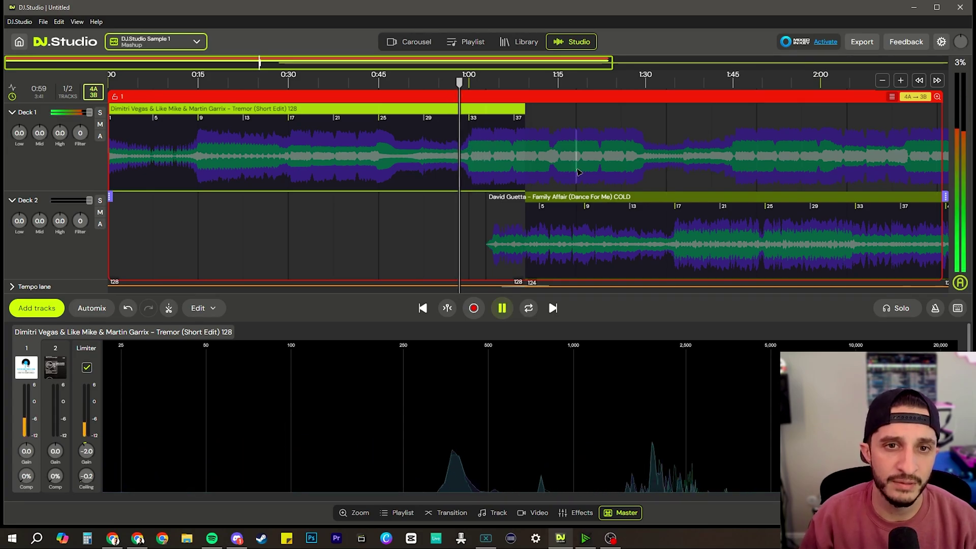
{"action": "key", "text": "space"}
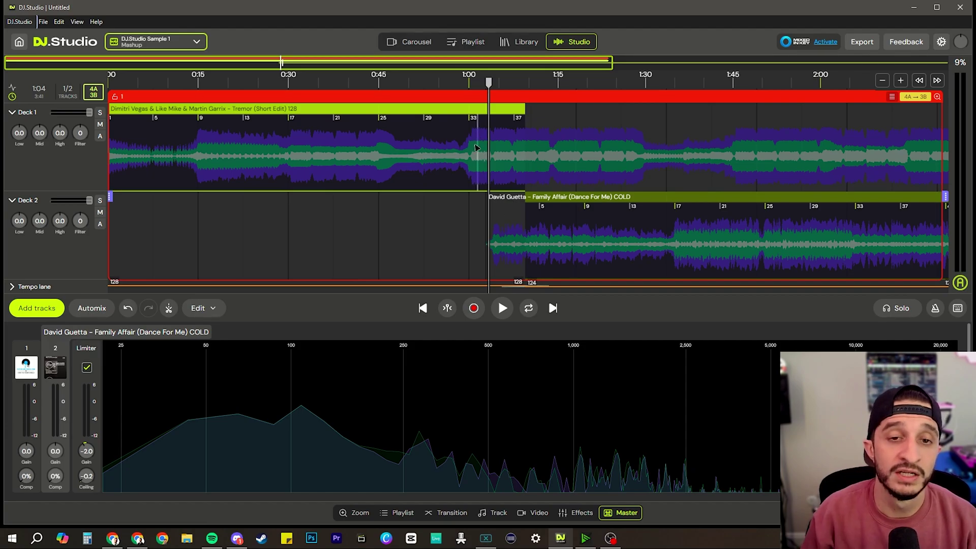
Move Family Affair earlier to start at about 0:59, just ahead of Tremor's bar 33, and compare their beat grids
{"action": "scroll", "coordinate": [475, 147], "scroll_direction": "up", "scroll_amount": 5}
{"action": "left_click_drag", "start_coordinate": [689, 197], "coordinate": [543, 197]}
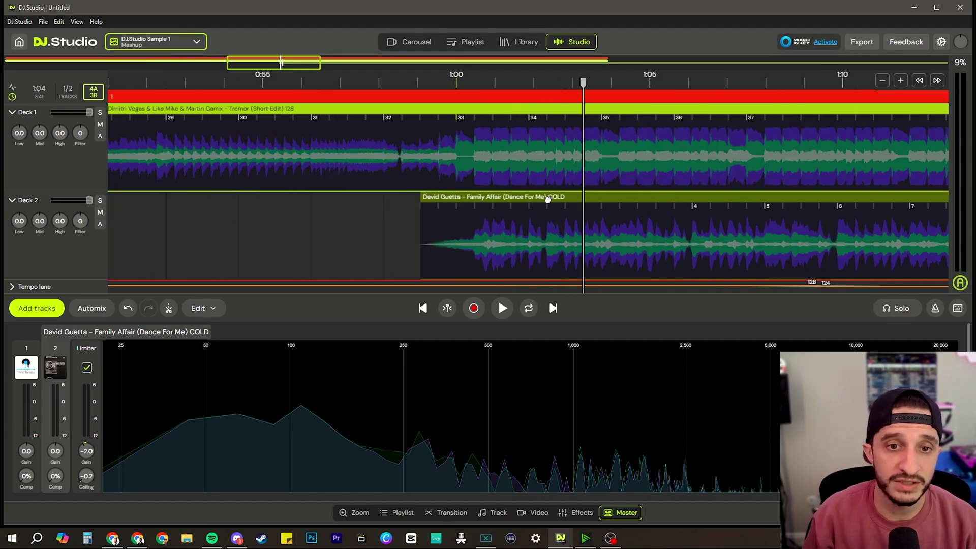
{"action": "left_click", "coordinate": [484, 154]}
{"action": "scroll", "coordinate": [483, 154], "scroll_direction": "up", "scroll_amount": 3}
{"action": "scroll", "coordinate": [484, 154], "scroll_direction": "up", "scroll_amount": 4}
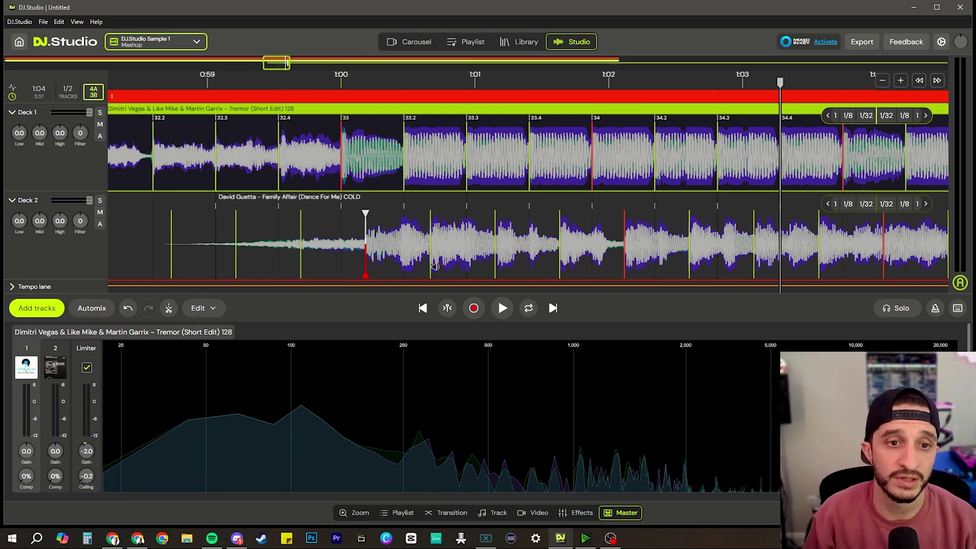
Mute Deck 1 and audition Family Affair on its own around 1:01
{"action": "left_click", "coordinate": [100, 124]}
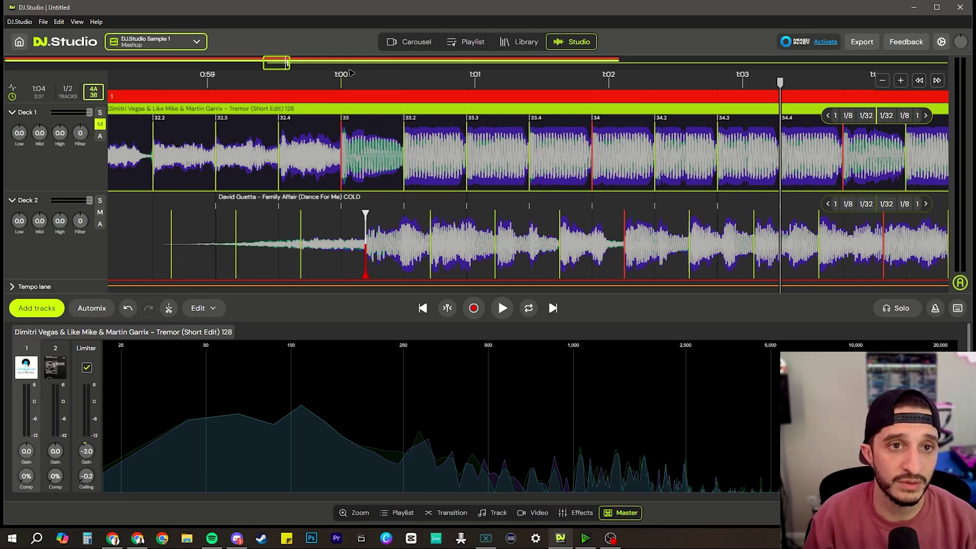
{"action": "left_click", "coordinate": [403, 230]}
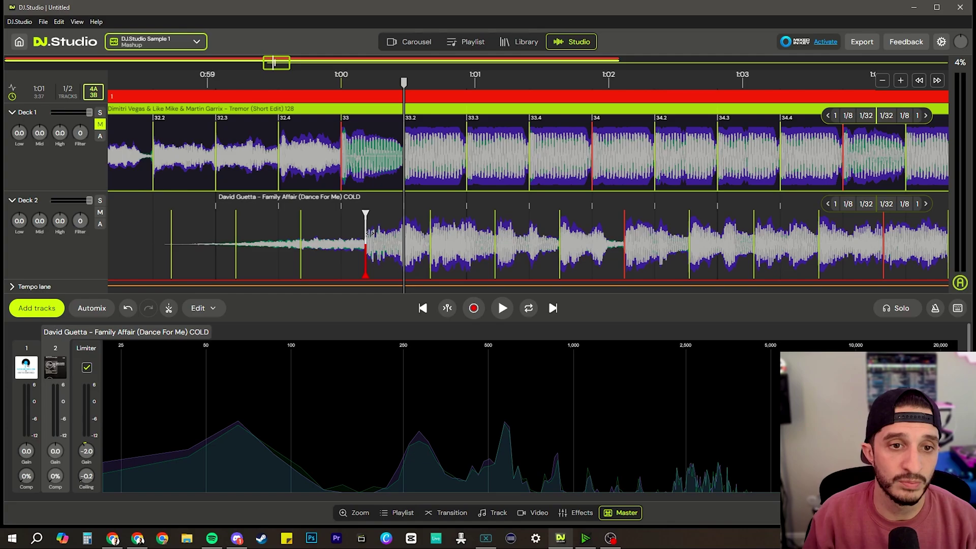
{"action": "left_click", "coordinate": [404, 235]}
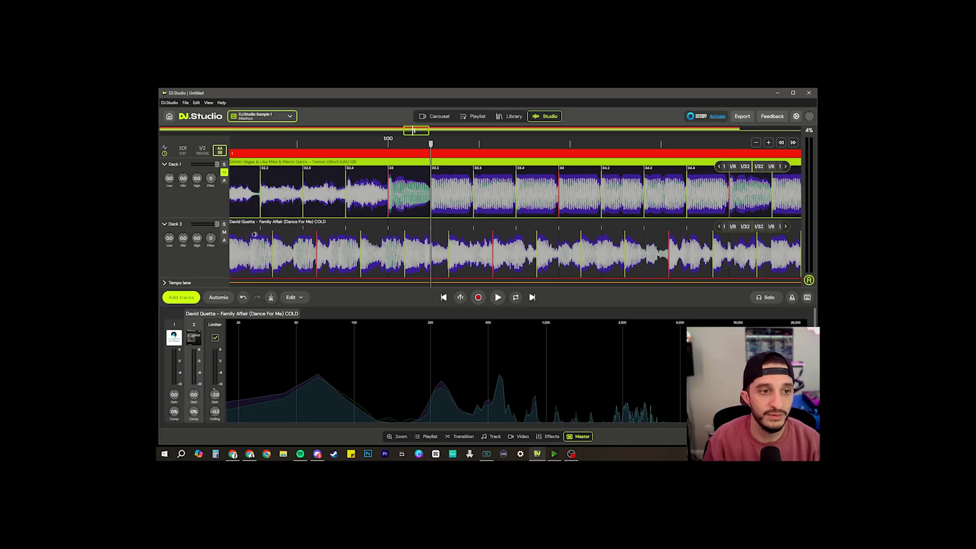
Bring Family Affair back to start at about 0:59 with Deck 1 unmuted, and play both tracks through Tremor's bar 33
{"action": "left_click_drag", "start_coordinate": [150, 198], "coordinate": [925, 214]}
{"action": "scroll", "coordinate": [196, 198], "scroll_direction": "down", "scroll_amount": 5}
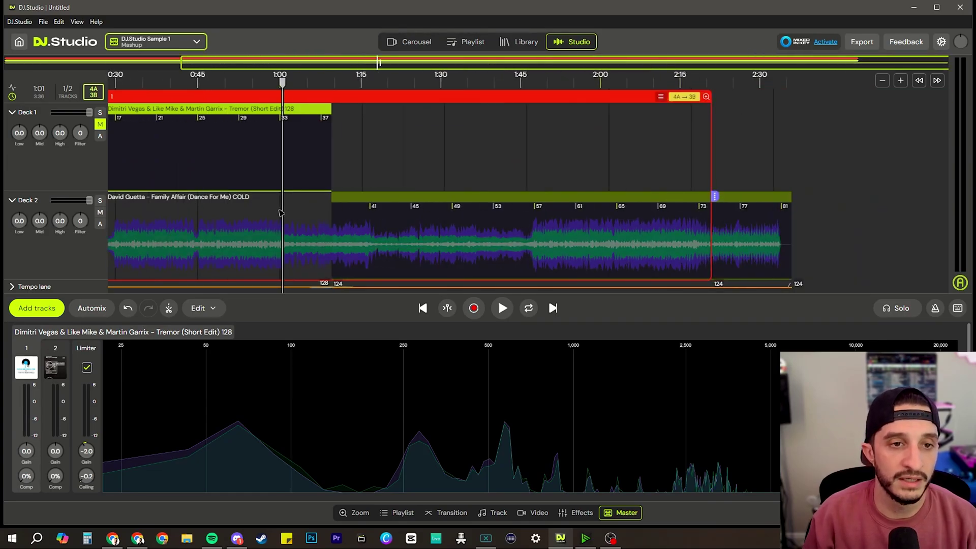
{"action": "left_click_drag", "start_coordinate": [226, 197], "coordinate": [553, 203]}
{"action": "scroll", "coordinate": [277, 204], "scroll_direction": "up", "scroll_amount": 5}
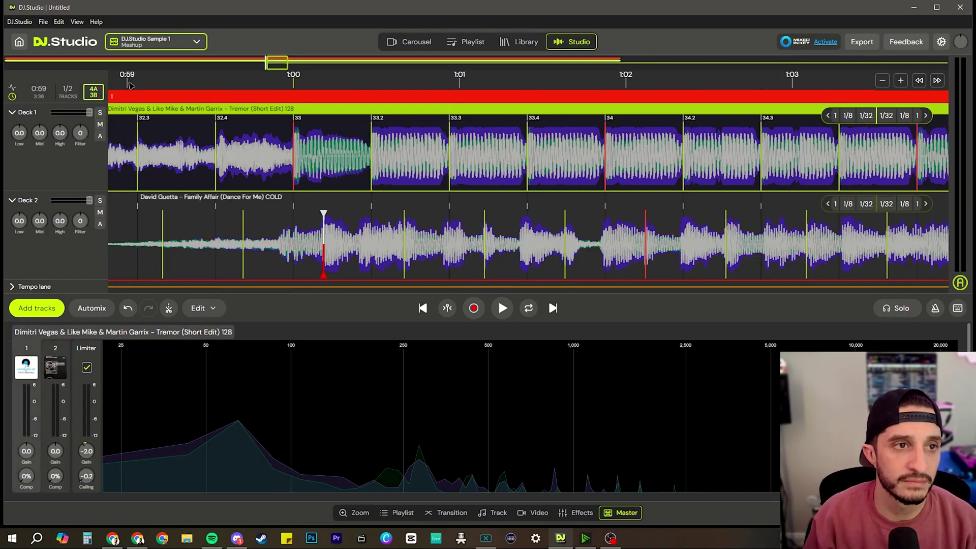
{"action": "key", "text": "space"}
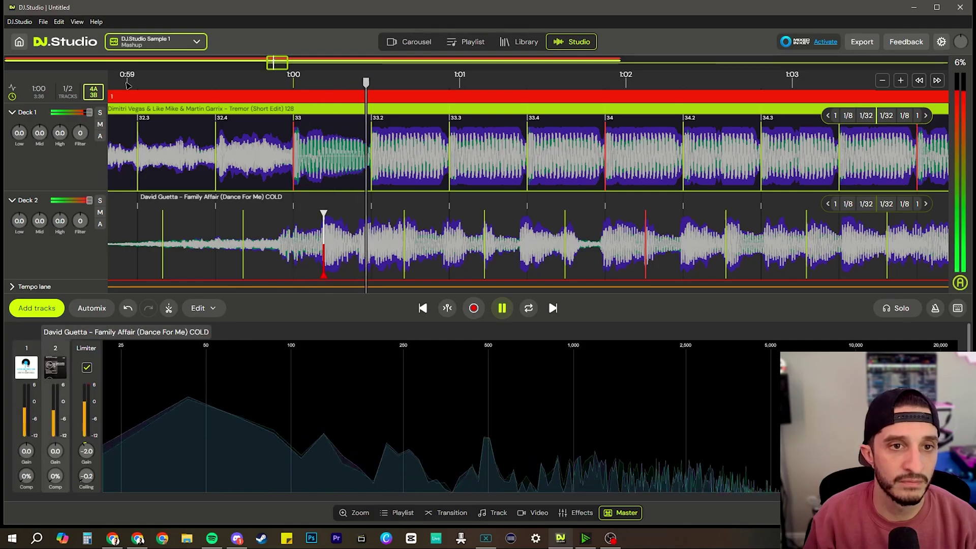
{"action": "key", "text": "space"}
Reposition Family Affair on the timeline so its start lines up with Tremor's beat 32.2
{"action": "left_click_drag", "start_coordinate": [317, 197], "coordinate": [274, 198]}
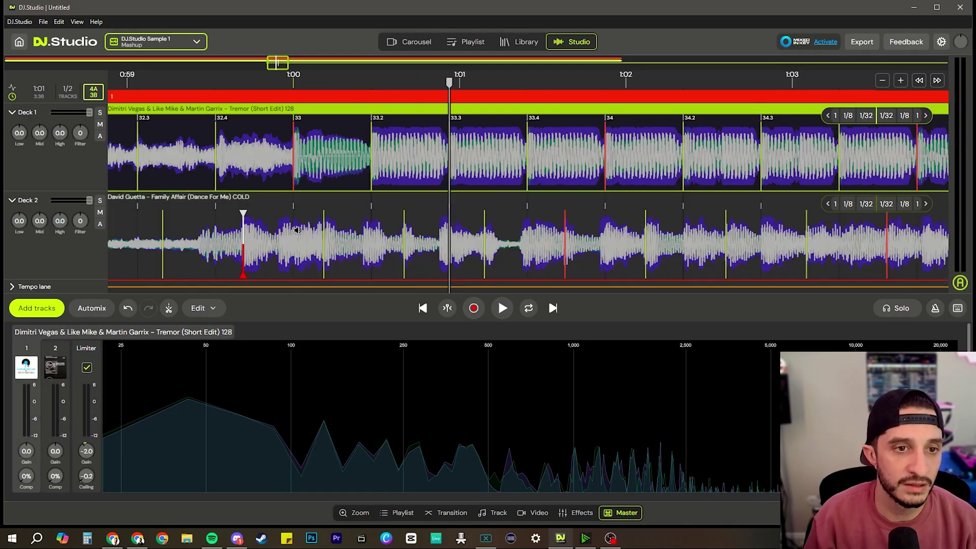
{"action": "left_click_drag", "start_coordinate": [299, 241], "coordinate": [331, 237]}
{"action": "left_click_drag", "start_coordinate": [330, 198], "coordinate": [358, 200]}
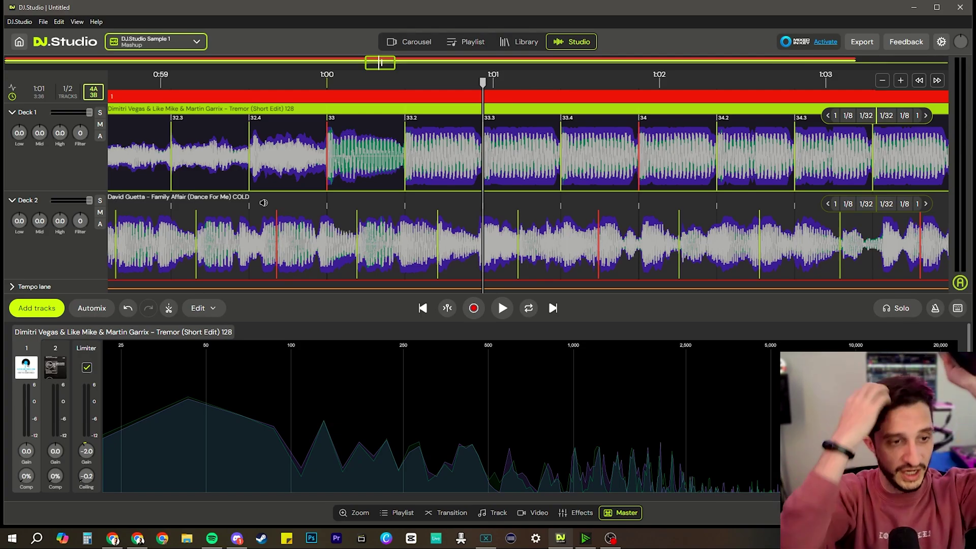
{"action": "scroll", "coordinate": [248, 214], "scroll_direction": "down", "scroll_amount": 3}
{"action": "scroll", "coordinate": [248, 214], "scroll_direction": "up", "scroll_amount": 3}
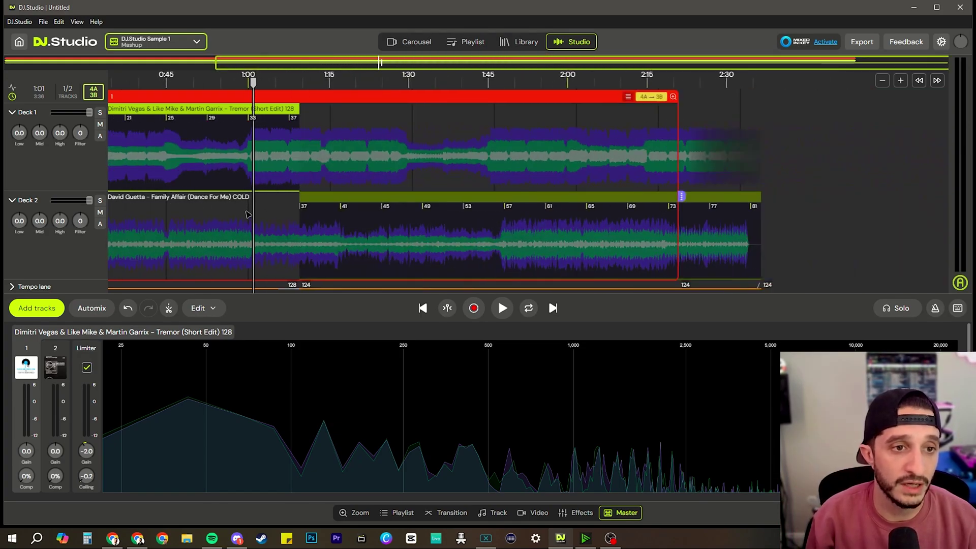
{"action": "left_click", "coordinate": [574, 199]}
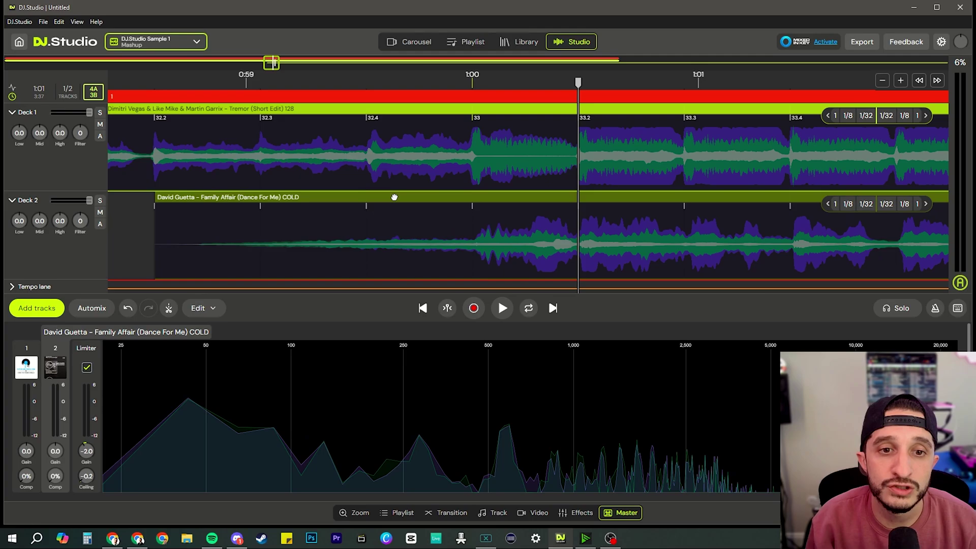
Adjust the user beat marker near Family Affair's opening and set the beat just before it as the track's first beat
{"action": "left_click_drag", "start_coordinate": [388, 198], "coordinate": [392, 205]}
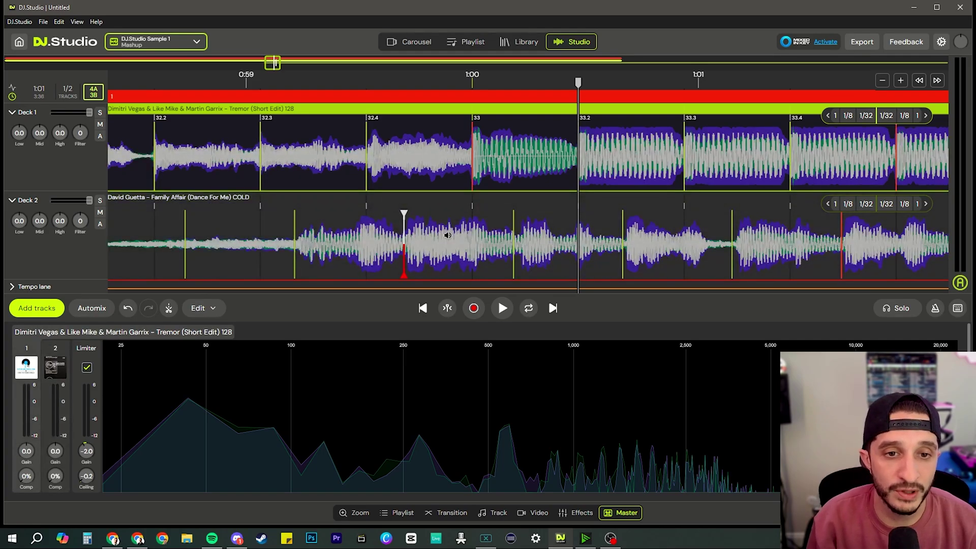
{"action": "left_click_drag", "start_coordinate": [447, 235], "coordinate": [513, 245]}
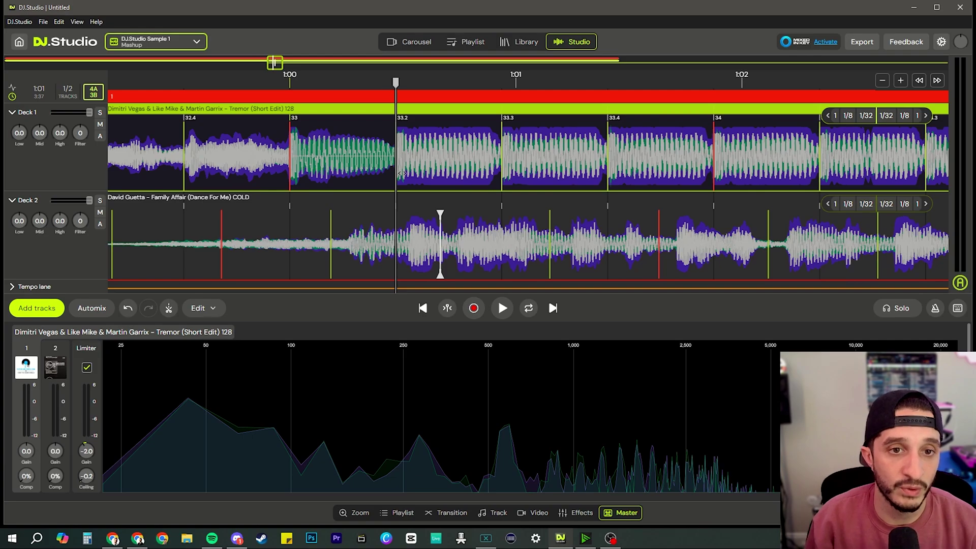
{"action": "right_click", "coordinate": [410, 237]}
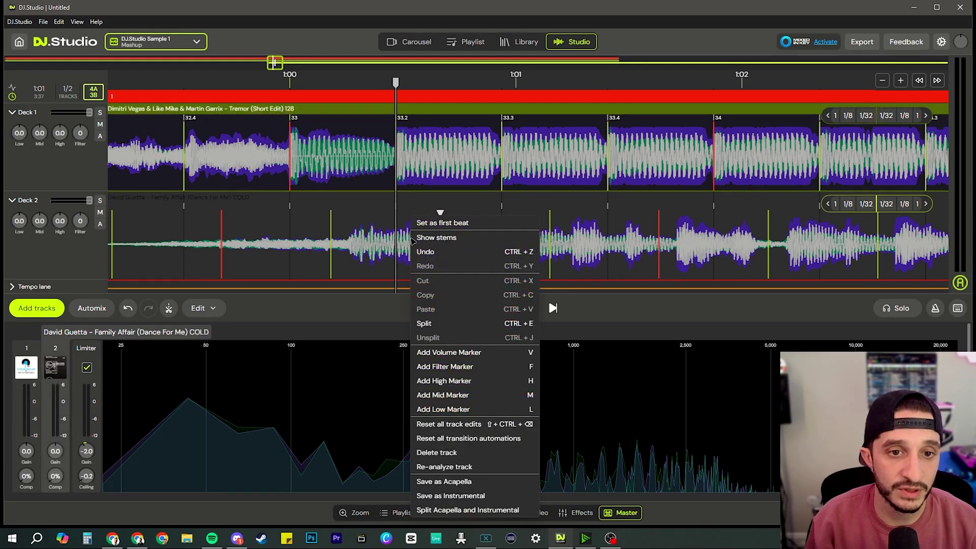
{"action": "left_click", "coordinate": [456, 224]}
Move Family Affair on the timeline so its regridded intro starts just before 0:59, leading into Tremor's bar 33
{"action": "left_click_drag", "start_coordinate": [203, 204], "coordinate": [835, 208]}
{"action": "scroll", "coordinate": [198, 224], "scroll_direction": "down", "scroll_amount": 3}
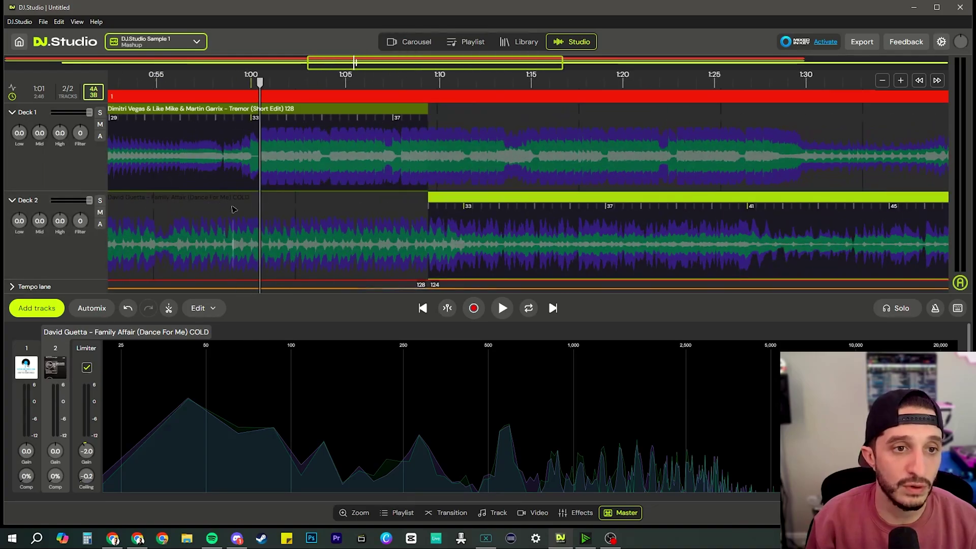
{"action": "scroll", "coordinate": [275, 234], "scroll_direction": "down", "scroll_amount": 3}
{"action": "scroll", "coordinate": [466, 242], "scroll_direction": "up", "scroll_amount": 4}
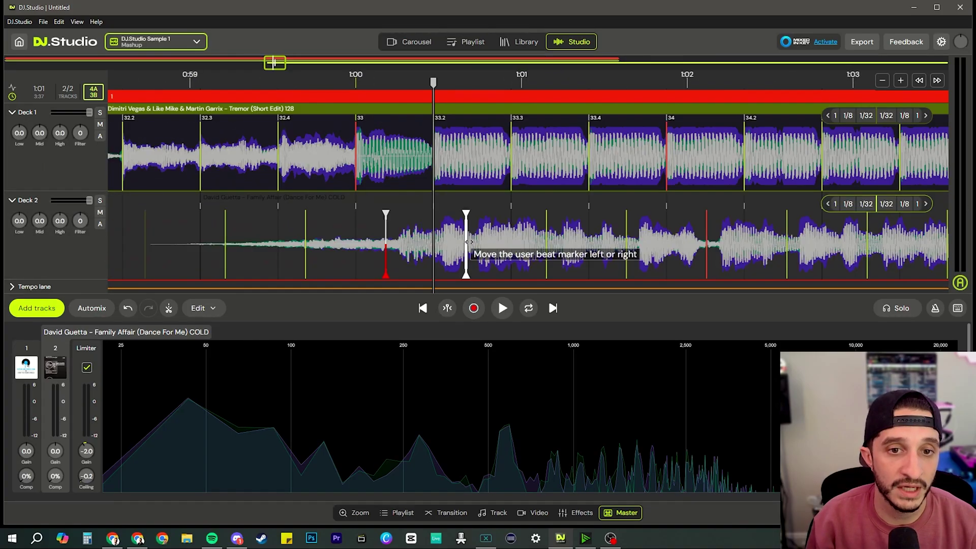
Move Family Affair's user beat marker to a later beat in its intro and try other start positions against Tremor
{"action": "left_click_drag", "start_coordinate": [391, 239], "coordinate": [465, 242]}
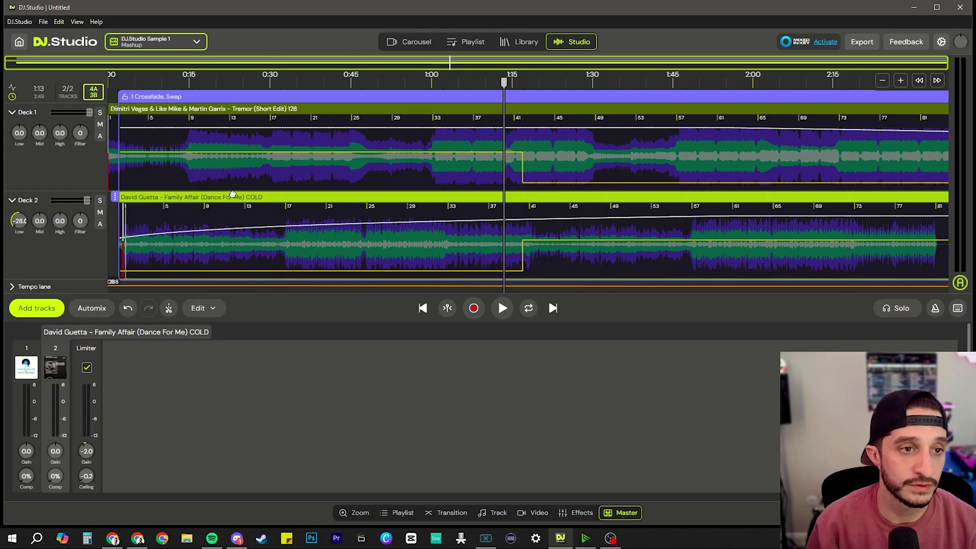
{"action": "left_click_drag", "start_coordinate": [224, 197], "coordinate": [284, 191]}
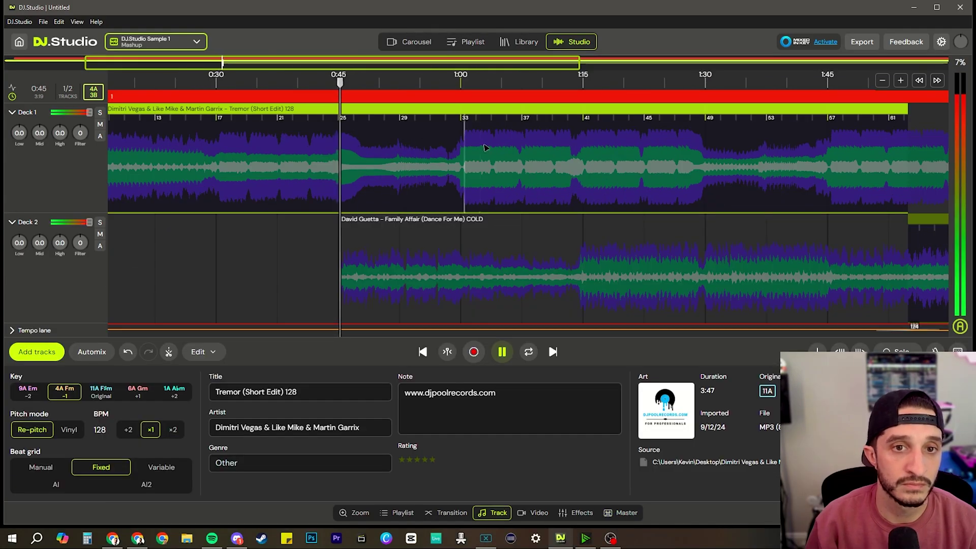
{"action": "scroll", "coordinate": [492, 154], "scroll_direction": "down", "scroll_amount": 3}
{"action": "double_click", "coordinate": [510, 218]}
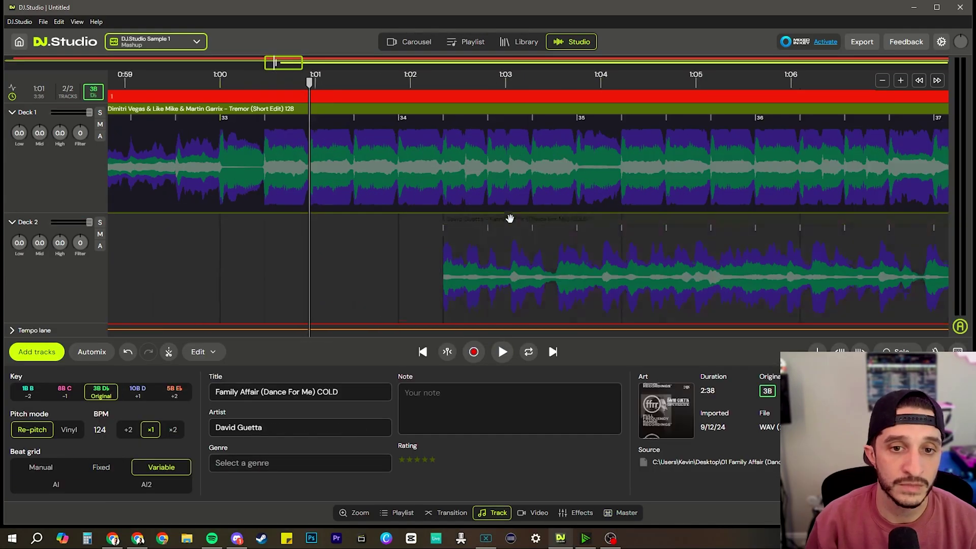
{"action": "scroll", "coordinate": [356, 254], "scroll_direction": "right", "scroll_amount": 3}
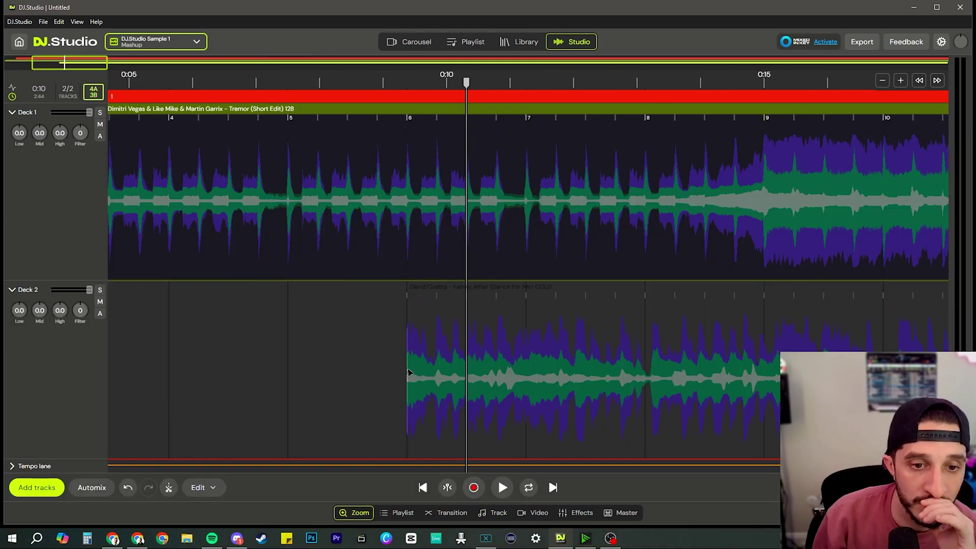
{"action": "scroll", "coordinate": [528, 275], "scroll_direction": "right", "scroll_amount": 3}
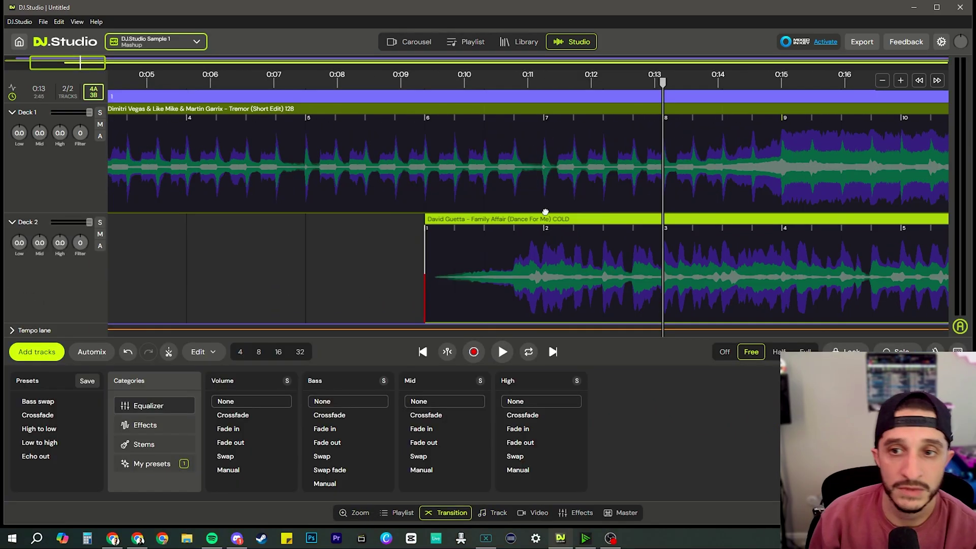
Move Family Affair along the timeline from about 0:10 so it starts at Tremor's beat 32.2
{"action": "scroll", "coordinate": [584, 250], "scroll_direction": "down", "scroll_amount": 4}
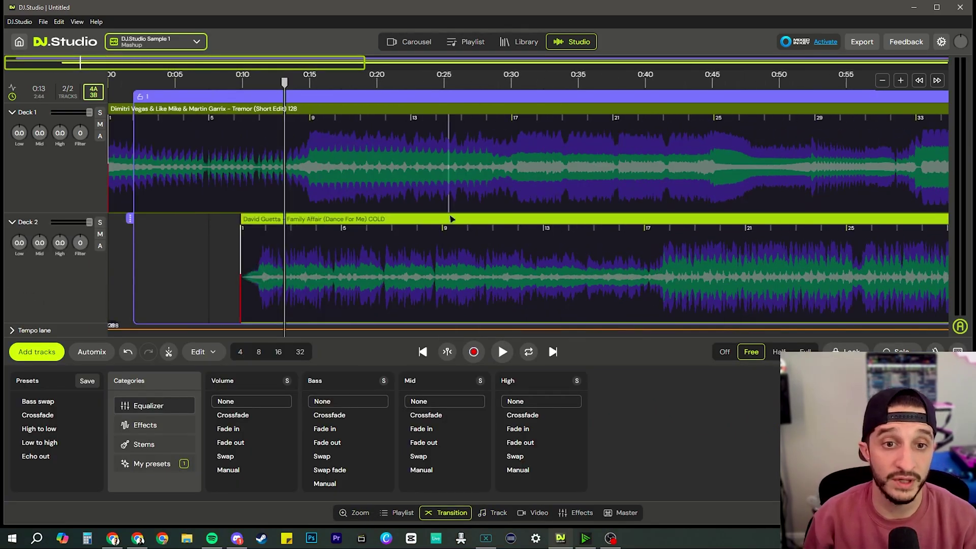
{"action": "scroll", "coordinate": [562, 229], "scroll_direction": "down", "scroll_amount": 3}
{"action": "scroll", "coordinate": [560, 224], "scroll_direction": "down", "scroll_amount": 1}
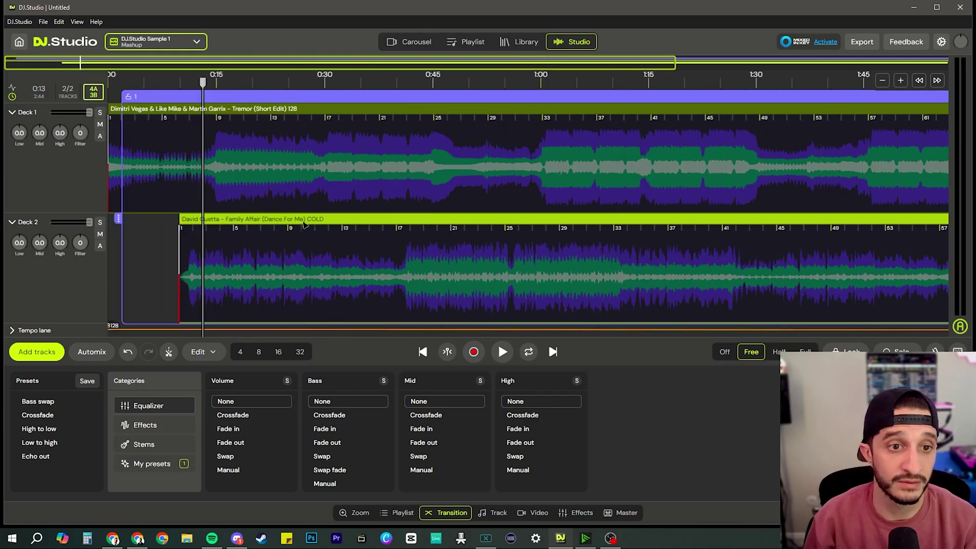
{"action": "left_click_drag", "start_coordinate": [302, 217], "coordinate": [650, 216]}
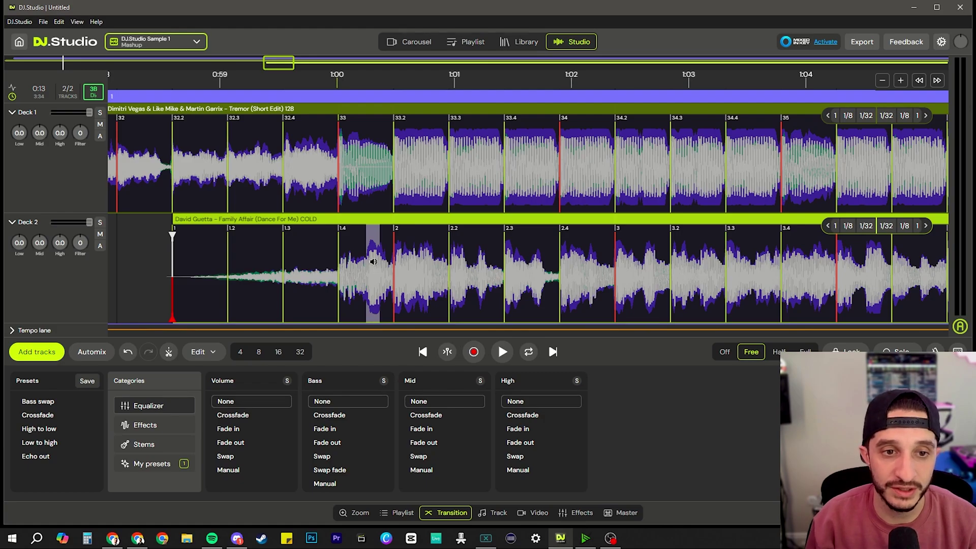
Set Family Affair's opening kick as its first beat and move the track so that beat lines up with Tremor's 33.2
{"action": "right_click", "coordinate": [366, 259]}
{"action": "left_click", "coordinate": [387, 224]}
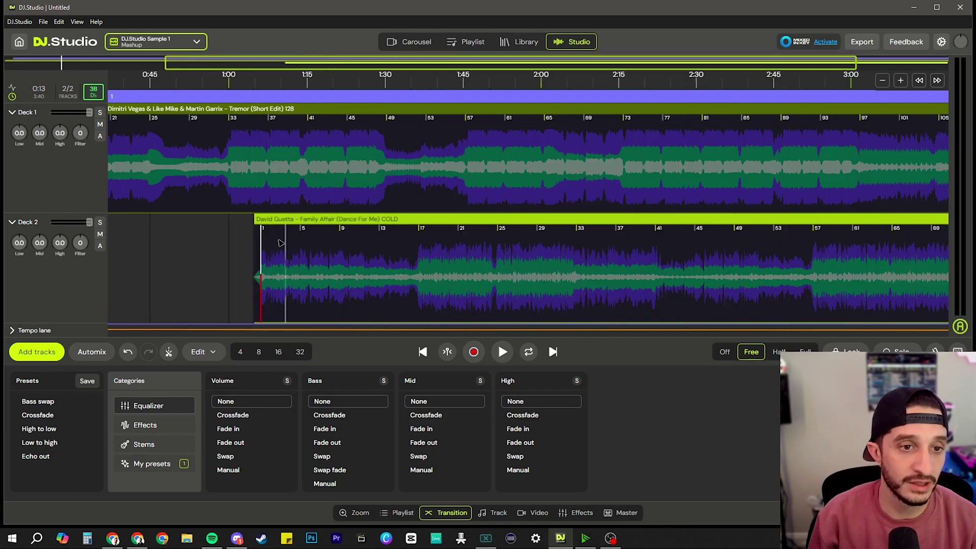
{"action": "scroll", "coordinate": [233, 218], "scroll_direction": "up", "scroll_amount": 3}
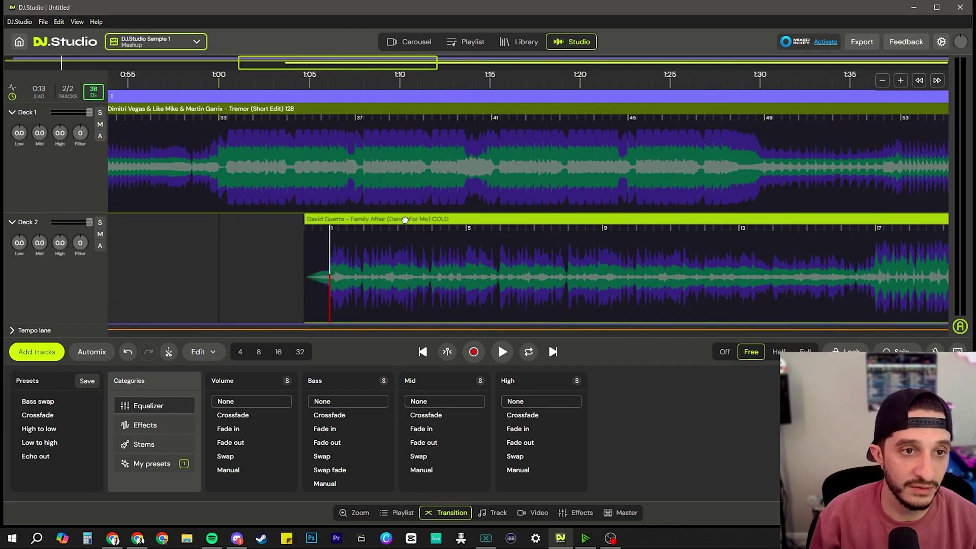
{"action": "left_click_drag", "start_coordinate": [405, 220], "coordinate": [309, 245]}
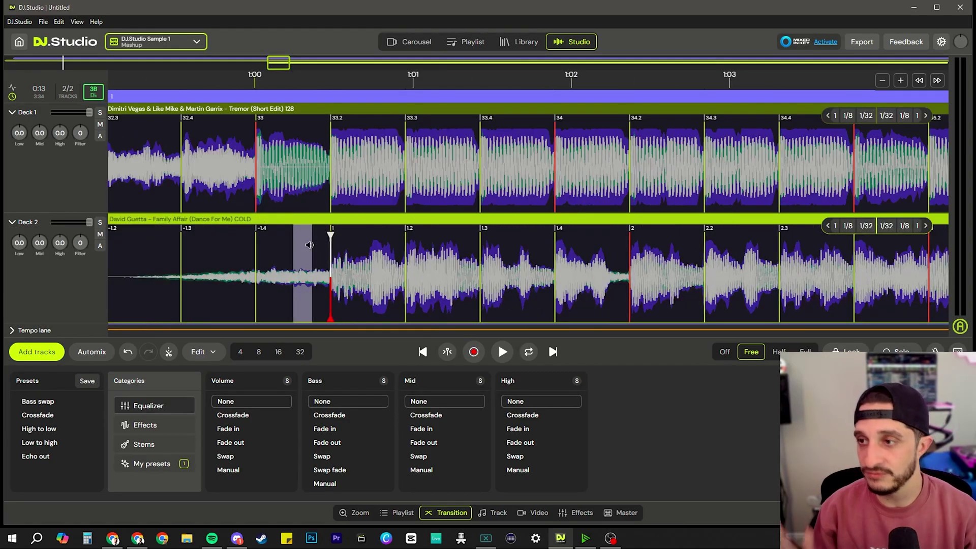
Set the first beat at Family Affair's opening kick again and play both tracks from about 0:56 through Tremor's bar 37
{"action": "right_click", "coordinate": [381, 260]}
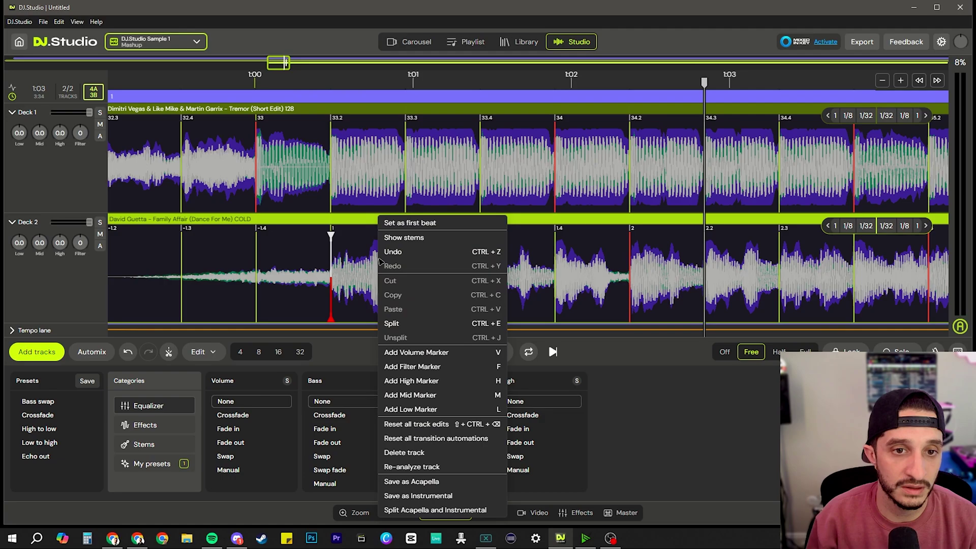
{"action": "left_click", "coordinate": [410, 224]}
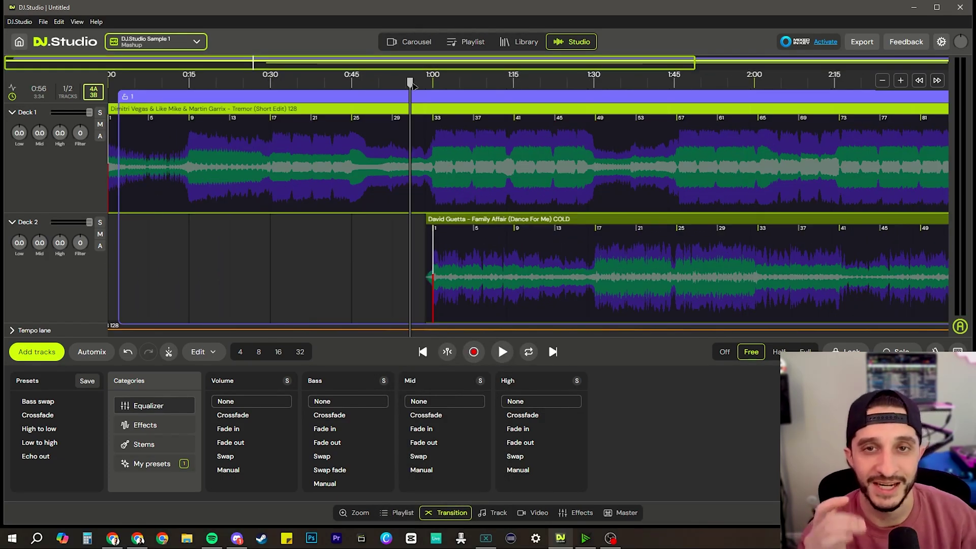
{"action": "key", "text": "space"}
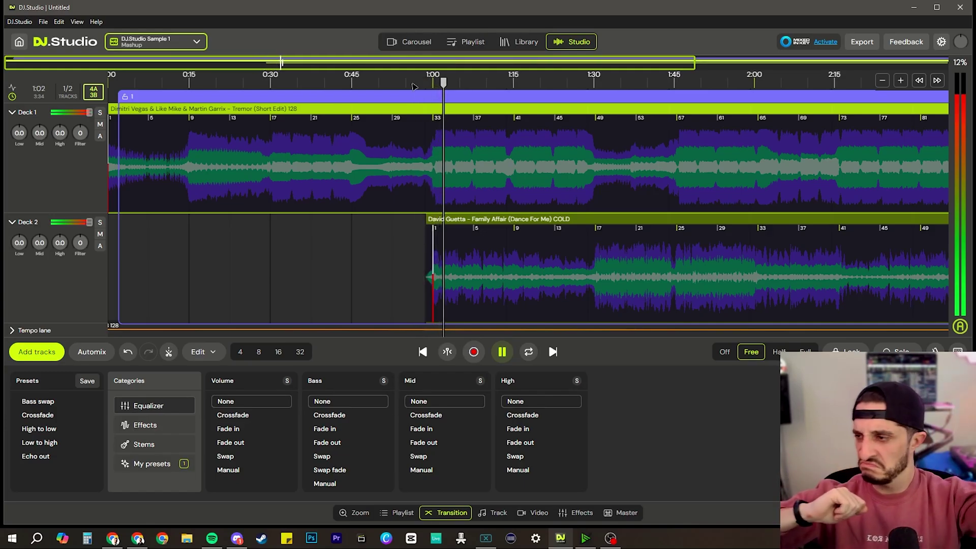
{"action": "key", "text": "space"}
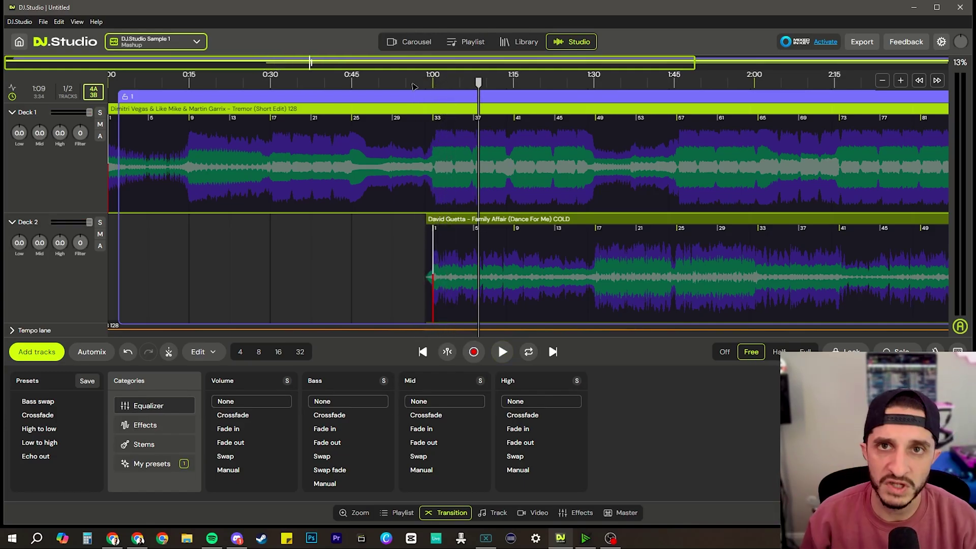
Split Family Affair near bar 17 and at bar 25, and mute the section between the splits
{"action": "scroll", "coordinate": [631, 191], "scroll_direction": "down", "scroll_amount": 3}
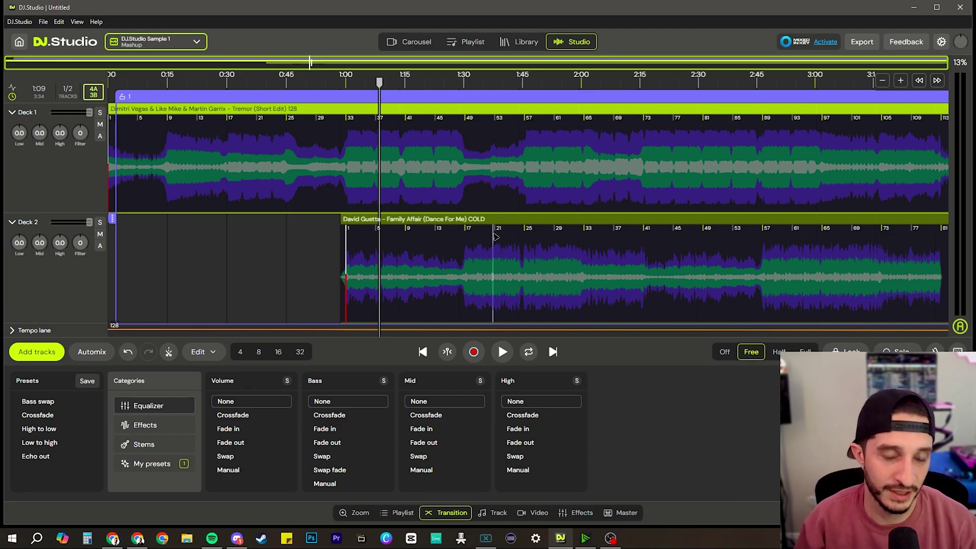
{"action": "right_click", "coordinate": [465, 259]}
{"action": "left_click", "coordinate": [528, 328]}
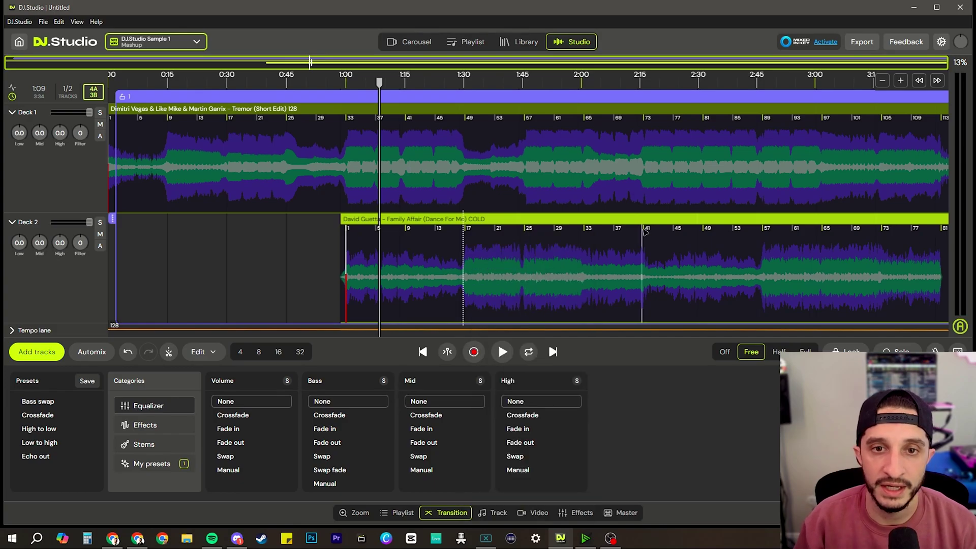
{"action": "right_click", "coordinate": [527, 251]}
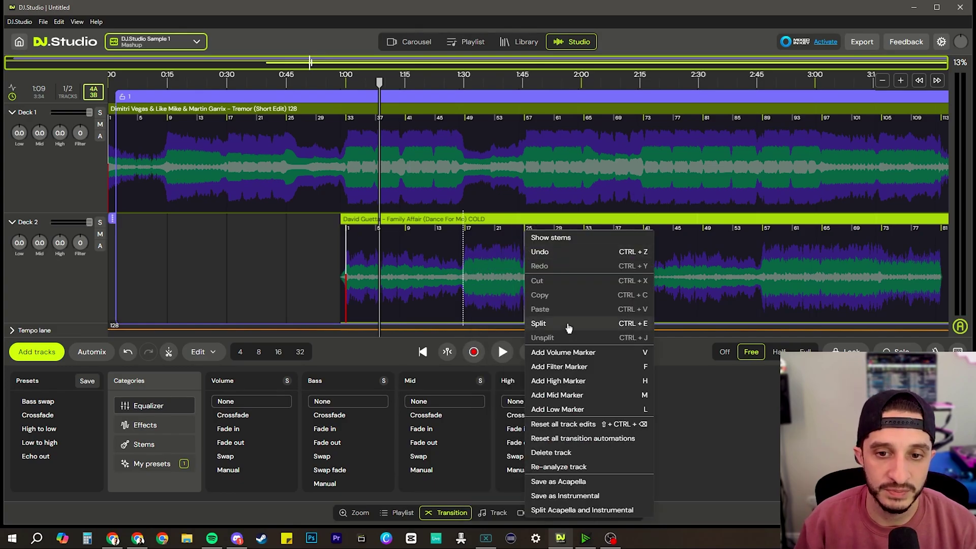
{"action": "left_click", "coordinate": [567, 325]}
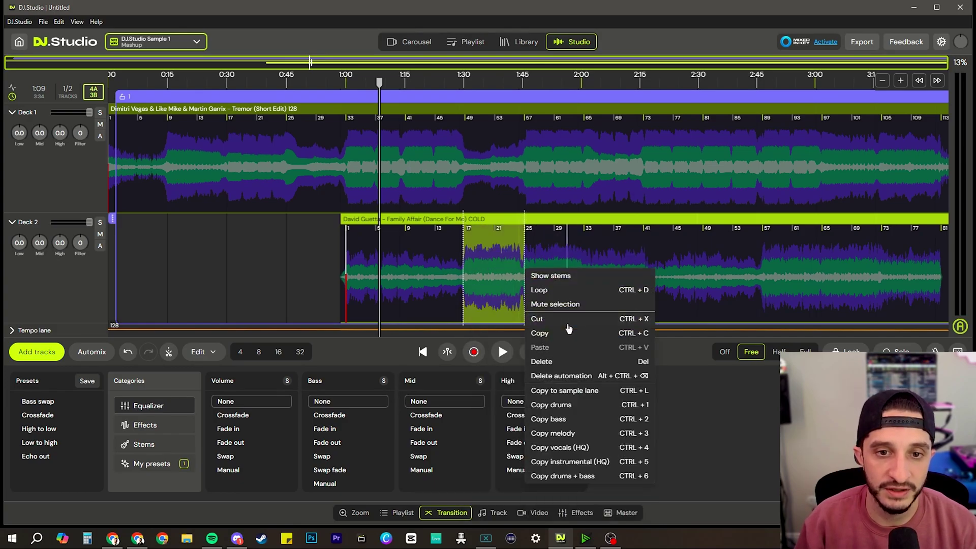
{"action": "left_click", "coordinate": [543, 304]}
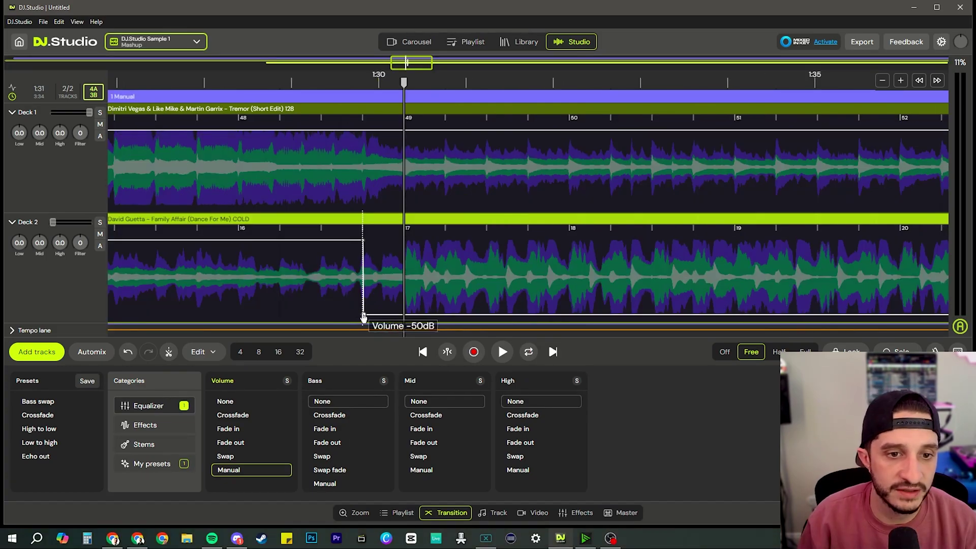
Move the volume cut opening the muted section onto Family Affair's bar 17 and play across it
{"action": "mouse_move", "coordinate": [363, 317]}
{"action": "left_mouse_down"}
{"action": "mouse_move", "coordinate": [405, 316]}
{"action": "mouse_move", "coordinate": [366, 244]}
{"action": "mouse_move", "coordinate": [405, 245]}
{"action": "left_mouse_up"}
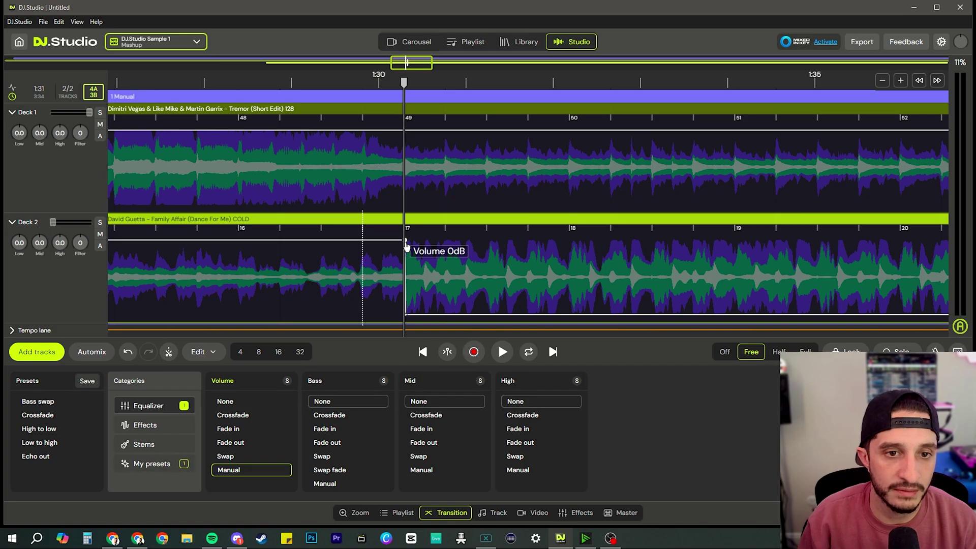
{"action": "left_click", "coordinate": [257, 84]}
{"action": "key", "text": "space"}
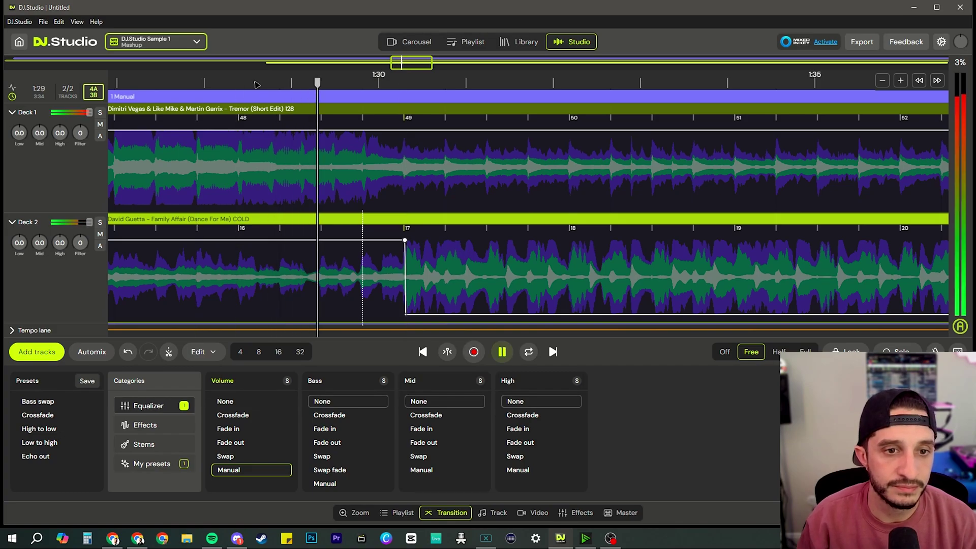
{"action": "key", "text": "space"}
Shift both points of the volume cut slightly past Family Affair's bar 17, replay the spot, and nudge the cut a little later
{"action": "mouse_move", "coordinate": [409, 246]}
{"action": "left_mouse_down"}
{"action": "mouse_move", "coordinate": [440, 250]}
{"action": "mouse_move", "coordinate": [421, 243]}
{"action": "left_mouse_up"}
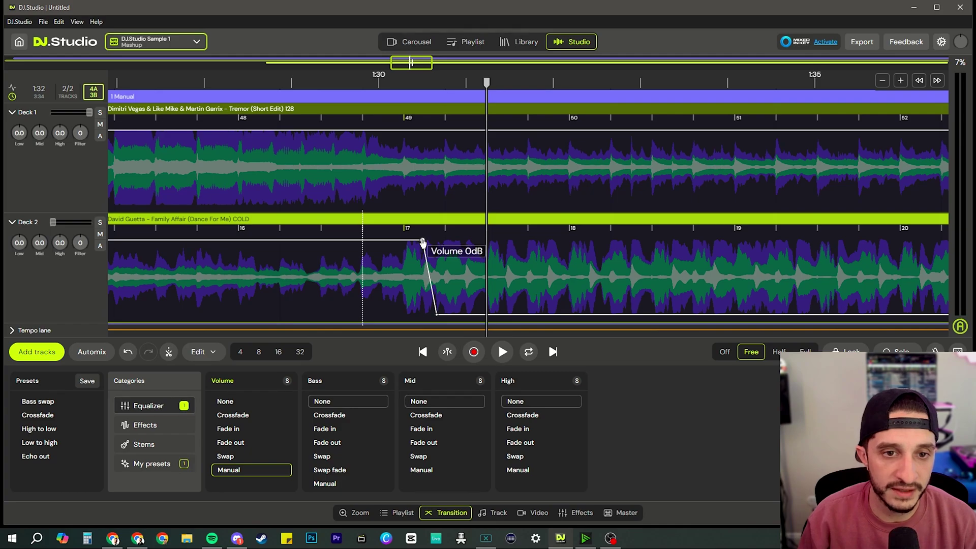
{"action": "left_click_drag", "start_coordinate": [437, 315], "coordinate": [422, 315]}
{"action": "left_click", "coordinate": [253, 81]}
{"action": "left_click", "coordinate": [199, 82]}
{"action": "key", "text": "space"}
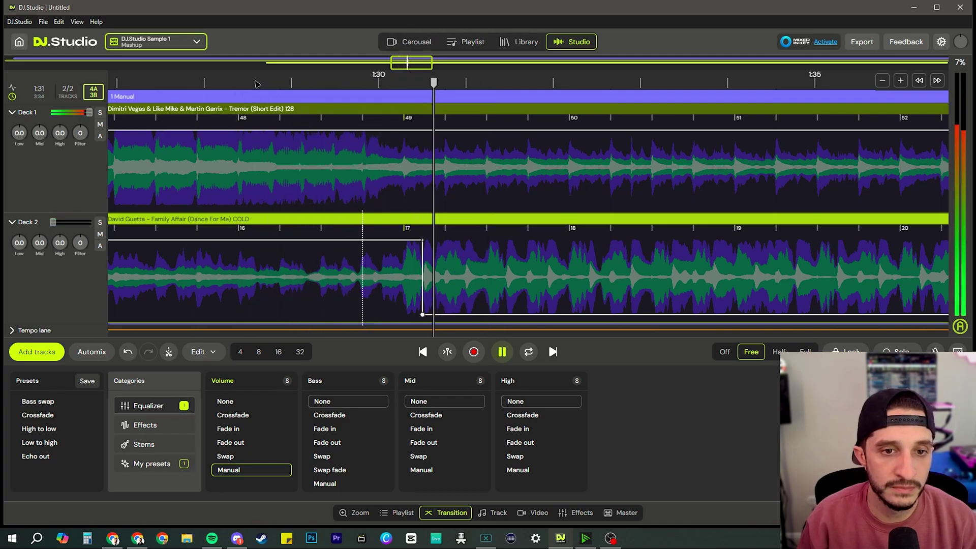
{"action": "key", "text": "space"}
{"action": "left_click_drag", "start_coordinate": [422, 315], "coordinate": [428, 315]}
Play across the end of the muted section near 1:45, listening to Family Affair with Deck 1 temporarily muted
{"action": "scroll", "coordinate": [647, 272], "scroll_direction": "down", "scroll_amount": 10}
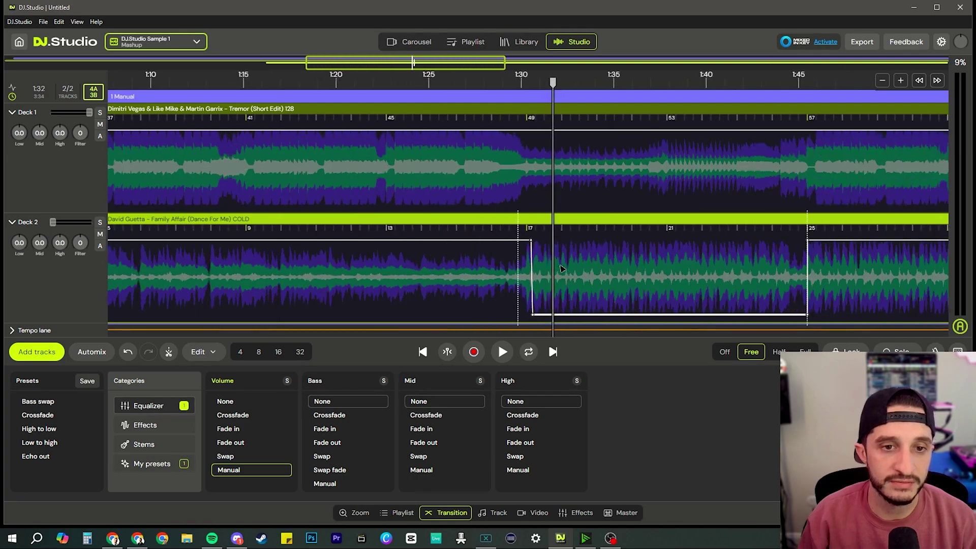
{"action": "scroll", "coordinate": [646, 271], "scroll_direction": "up", "scroll_amount": 7}
{"action": "left_click", "coordinate": [482, 80]}
{"action": "left_click", "coordinate": [460, 80]}
{"action": "key", "text": "space"}
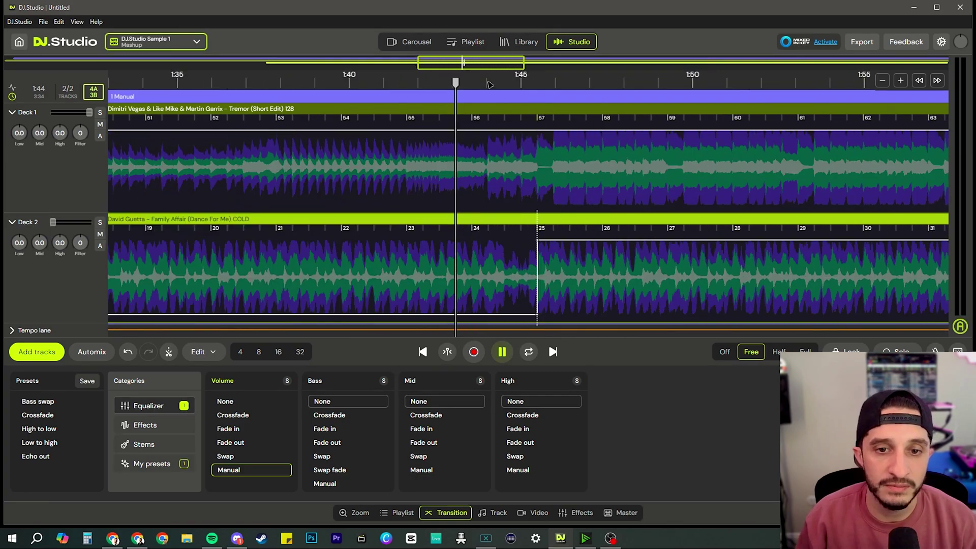
{"action": "left_click", "coordinate": [100, 127]}
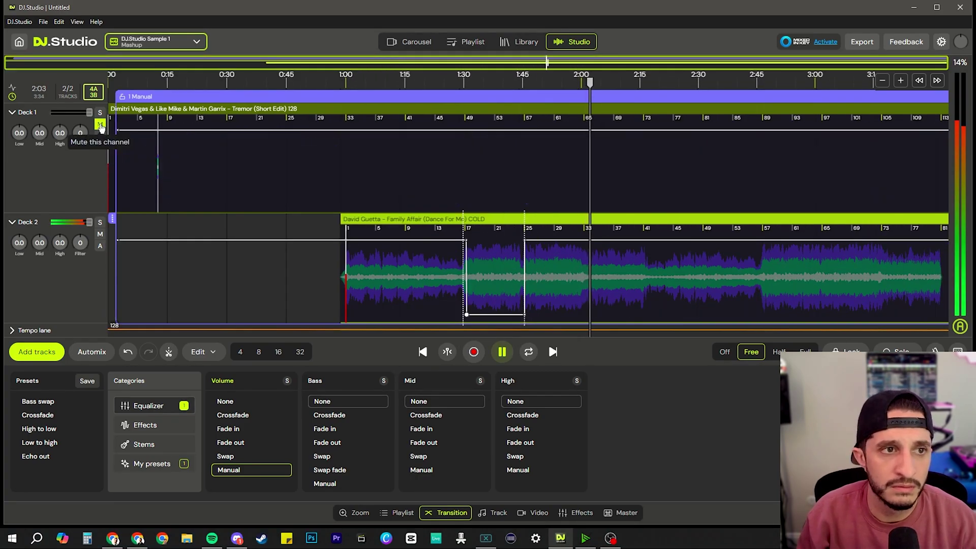
{"action": "left_click", "coordinate": [101, 126]}
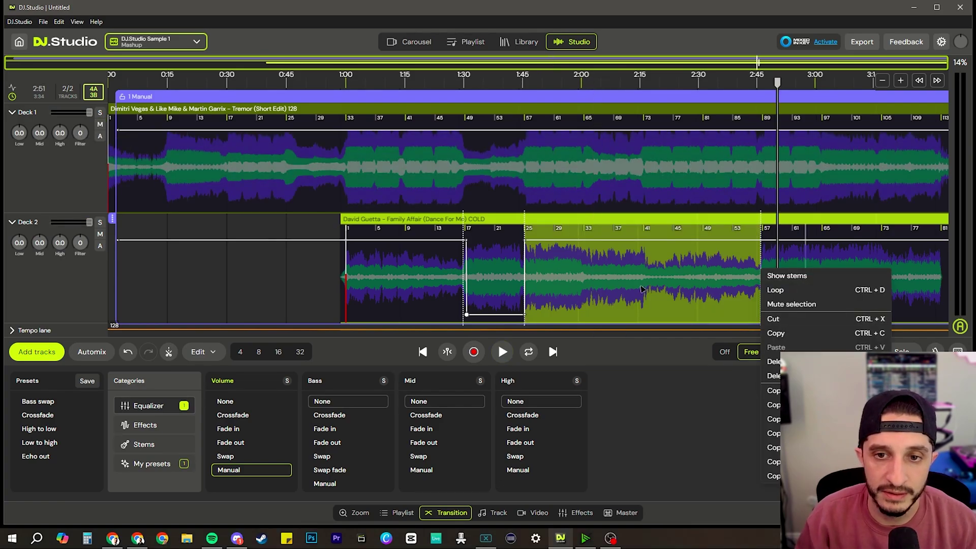
Show stems on Family Affair's bars 25 to 57, and add a second stems region covering bars 1 to 17
{"action": "left_click", "coordinate": [814, 279]}
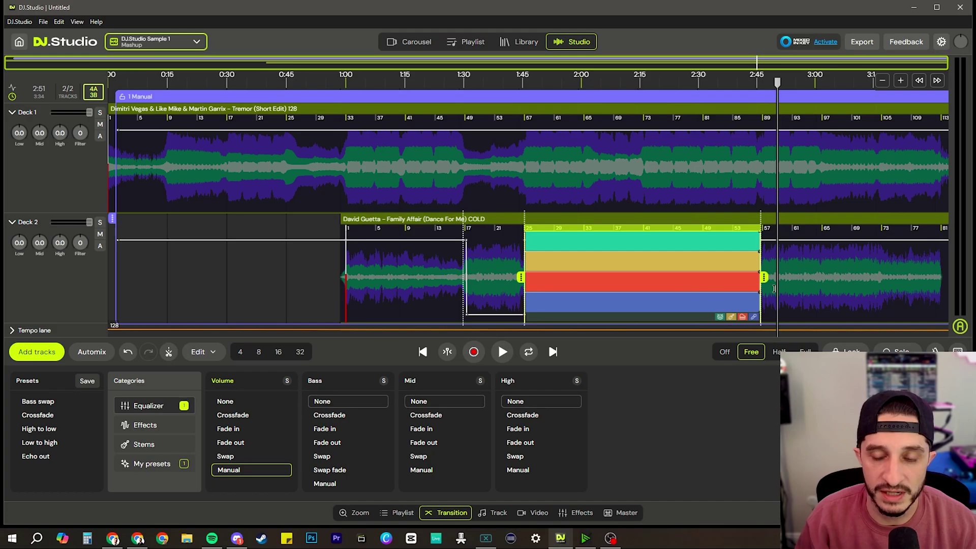
{"action": "left_click", "coordinate": [409, 269]}
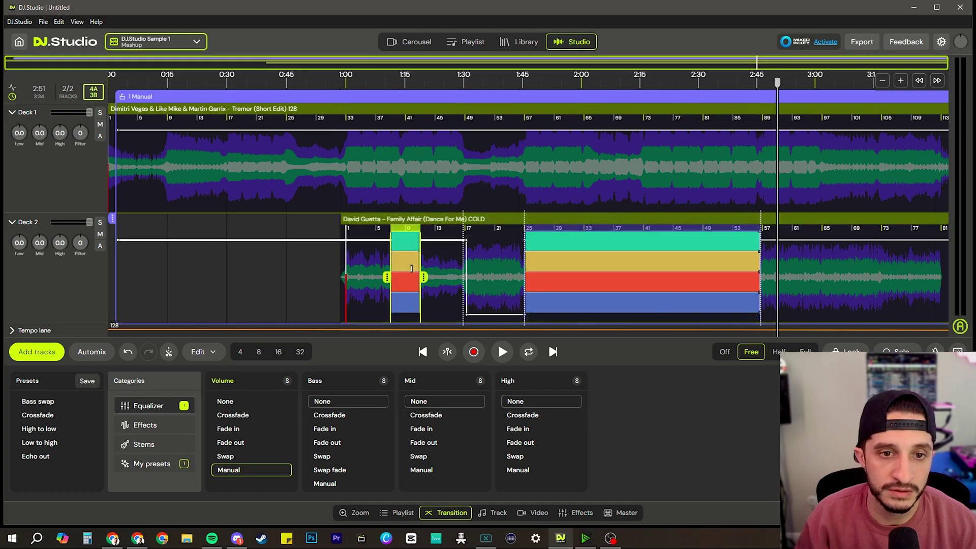
{"action": "left_click_drag", "start_coordinate": [387, 277], "coordinate": [342, 277]}
{"action": "mouse_move", "coordinate": [424, 277]}
{"action": "left_mouse_down"}
{"action": "mouse_move", "coordinate": [498, 277]}
{"action": "mouse_move", "coordinate": [422, 281]}
{"action": "left_mouse_up"}
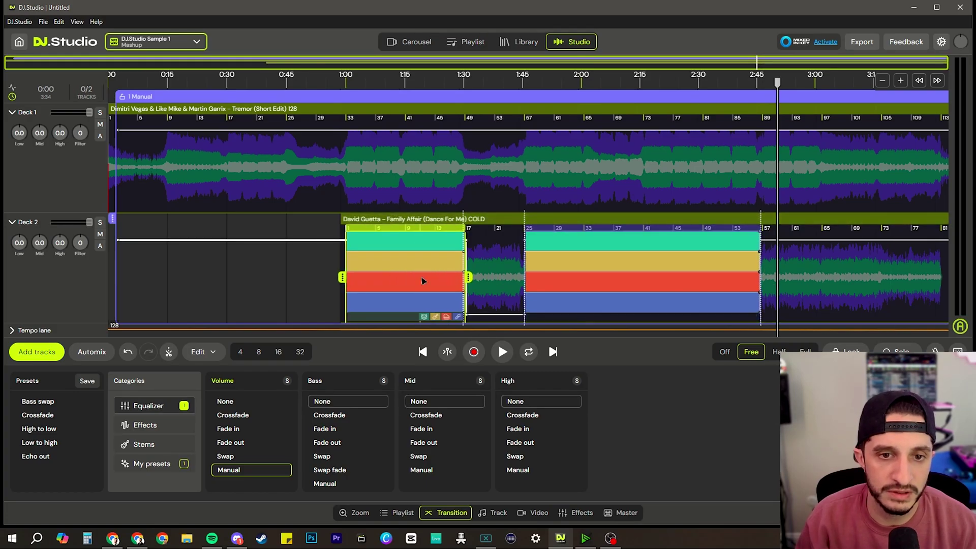
Turn off the drums, bass and melody stems in Family Affair's bars 1 to 17, keeping only the vocals
{"action": "scroll", "coordinate": [468, 268], "scroll_direction": "up", "scroll_amount": 5}
{"action": "scroll", "coordinate": [281, 275], "scroll_direction": "down", "scroll_amount": 5}
{"action": "left_click", "coordinate": [247, 318]}
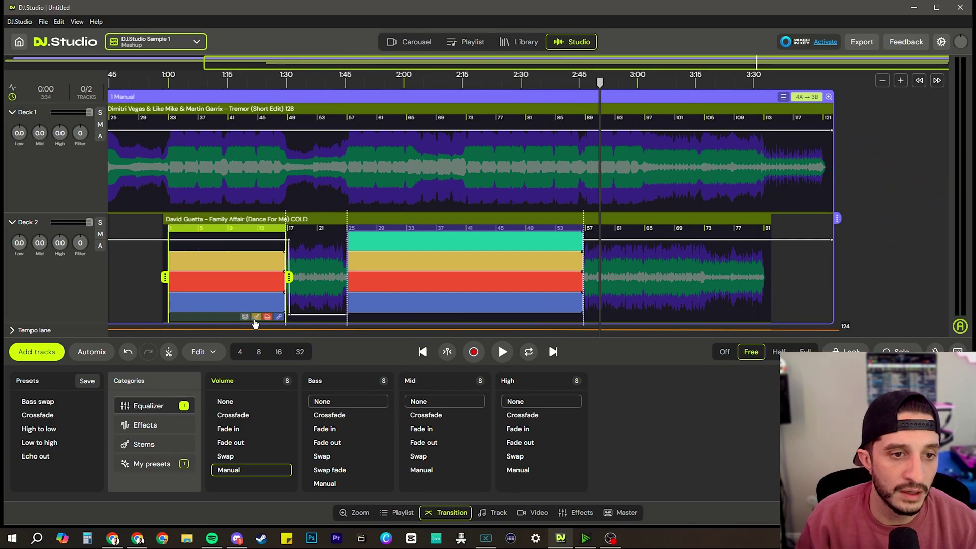
{"action": "left_click", "coordinate": [256, 318]}
{"action": "left_click", "coordinate": [268, 316]}
Keep only the vocals in Family Affair's bars 25 to 57 by turning off the drums, bass and melody stems
{"action": "left_click", "coordinate": [425, 300]}
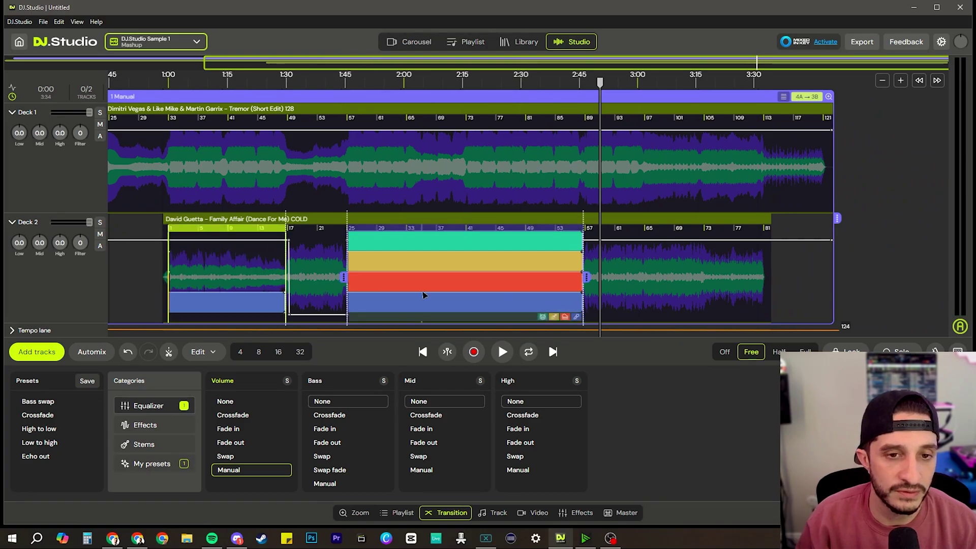
{"action": "left_click", "coordinate": [542, 316]}
{"action": "left_click", "coordinate": [553, 316]}
{"action": "left_click", "coordinate": [564, 316]}
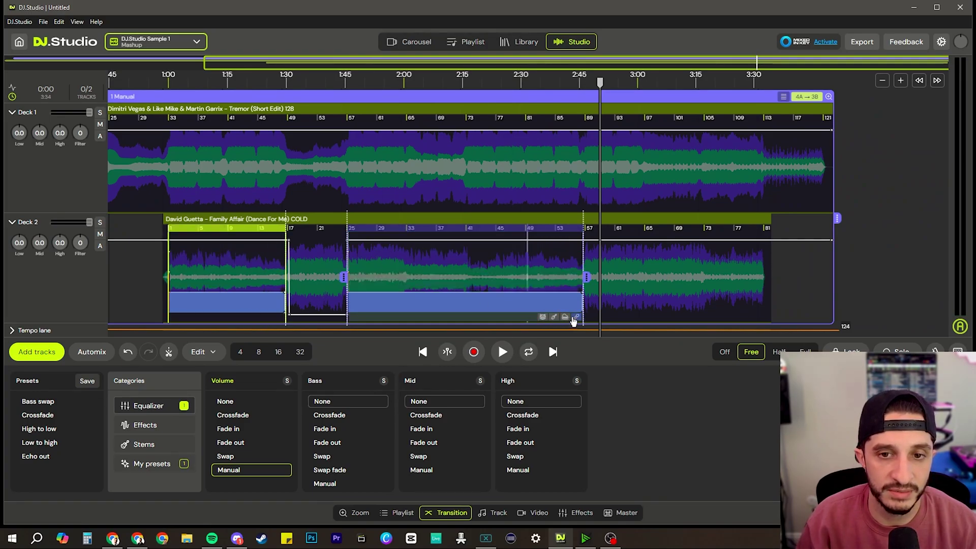
{"action": "left_click", "coordinate": [640, 270]}
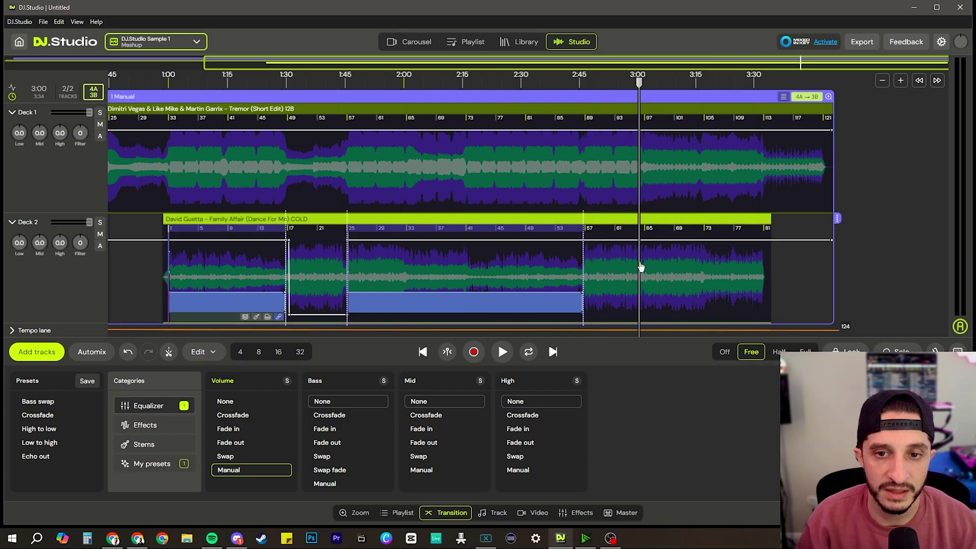
Add a stems region from Family Affair's bar 57 to the track's end at bar 81, keeping only the drums and vocals
{"action": "right_click", "coordinate": [640, 270]}
{"action": "left_click", "coordinate": [651, 238]}
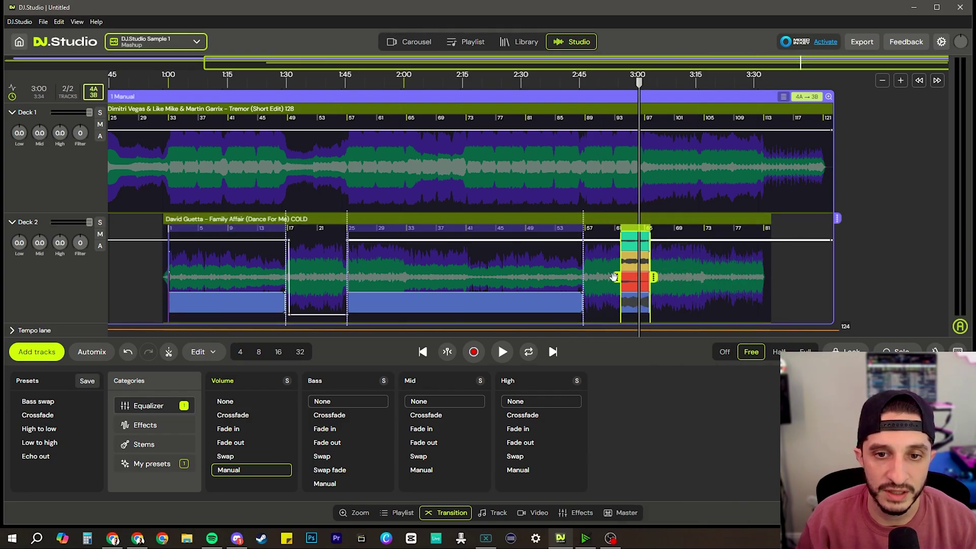
{"action": "left_click_drag", "start_coordinate": [615, 278], "coordinate": [580, 278]}
{"action": "left_click_drag", "start_coordinate": [654, 278], "coordinate": [774, 278]}
{"action": "scroll", "coordinate": [571, 277], "scroll_direction": "up", "scroll_amount": 5}
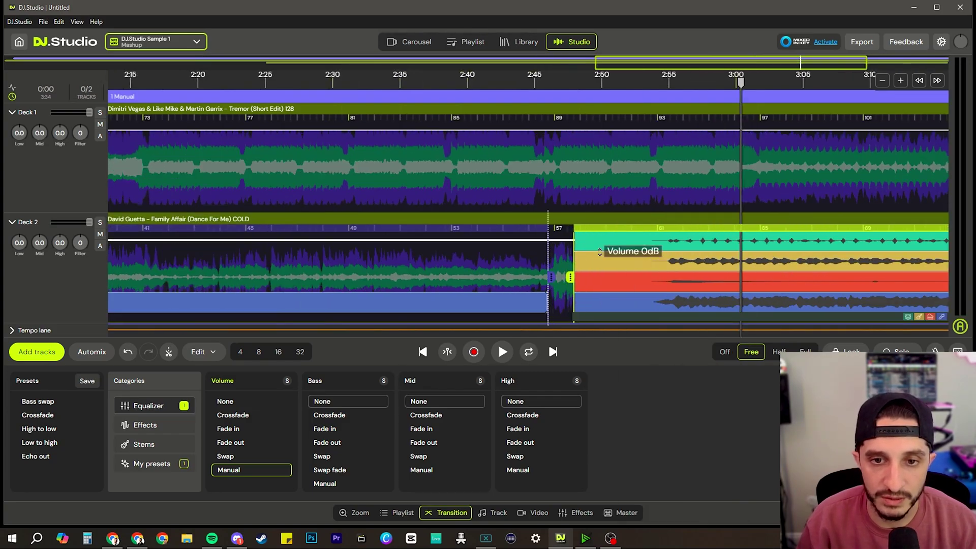
{"action": "left_click_drag", "start_coordinate": [571, 278], "coordinate": [548, 277]}
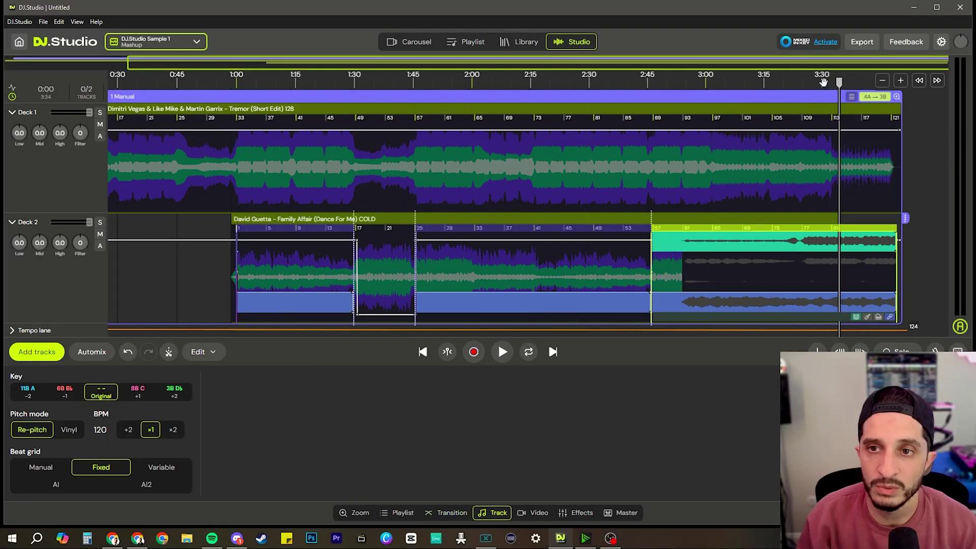
Check the end of Family Affair near 3:25, then play the mashup from about 0:39 into the muted section near 1:33
{"action": "left_click", "coordinate": [810, 80]}
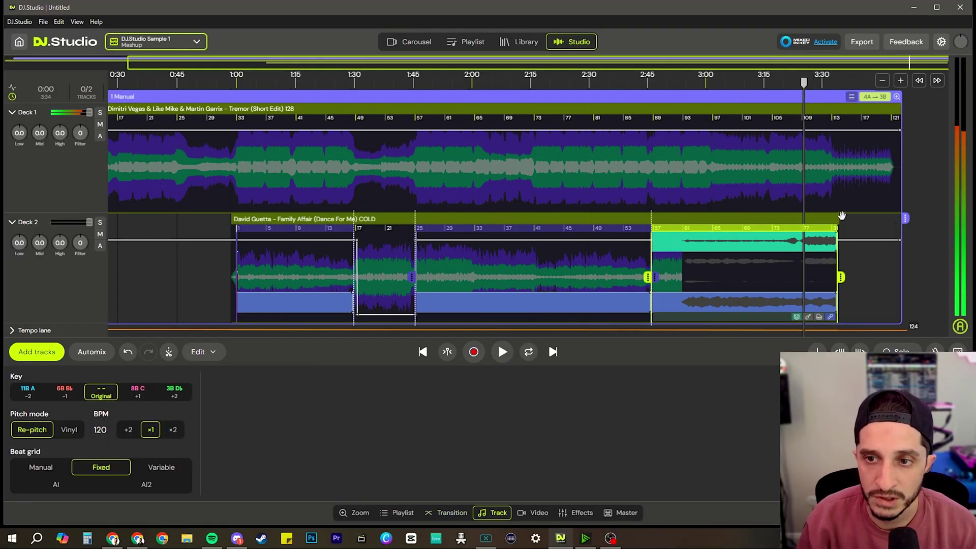
{"action": "left_click", "coordinate": [842, 217]}
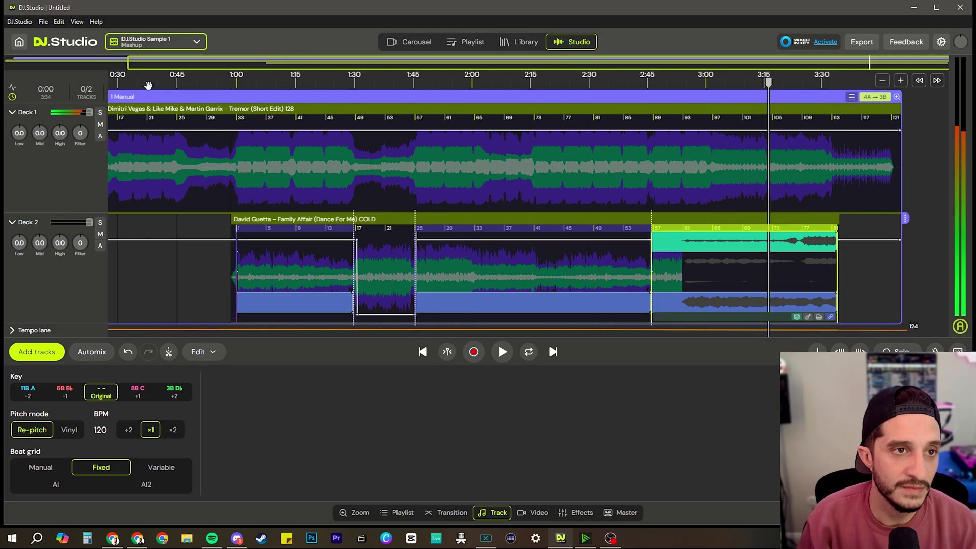
{"action": "left_click", "coordinate": [150, 81]}
{"action": "key", "text": "space"}
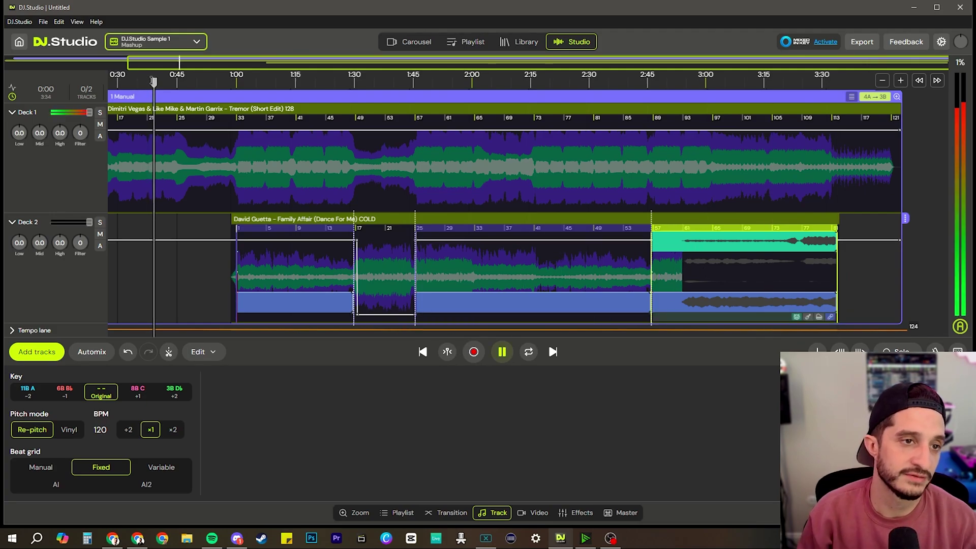
{"action": "key", "text": "space"}
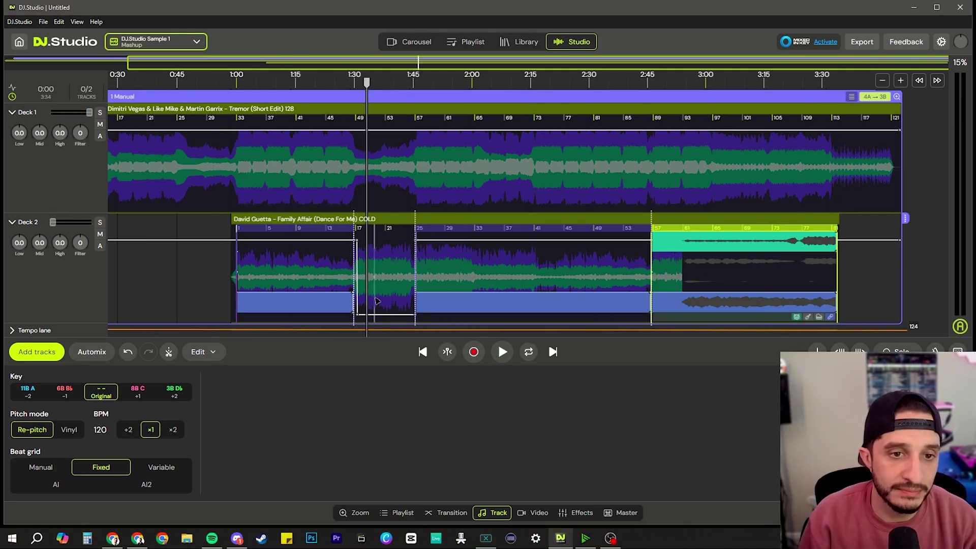
Inspect the beat alignment around Family Affair's bar 17 up close, and listen to the drums-and-vocals section past 3:05
{"action": "scroll", "coordinate": [349, 304], "scroll_direction": "up", "scroll_amount": 10}
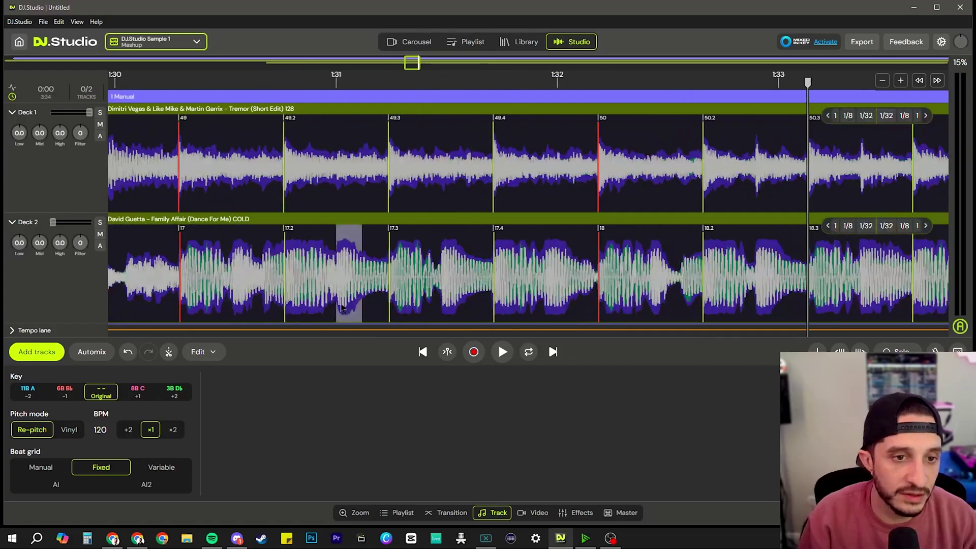
{"action": "scroll", "coordinate": [337, 305], "scroll_direction": "down", "scroll_amount": 3}
{"action": "mouse_move", "coordinate": [310, 318]}
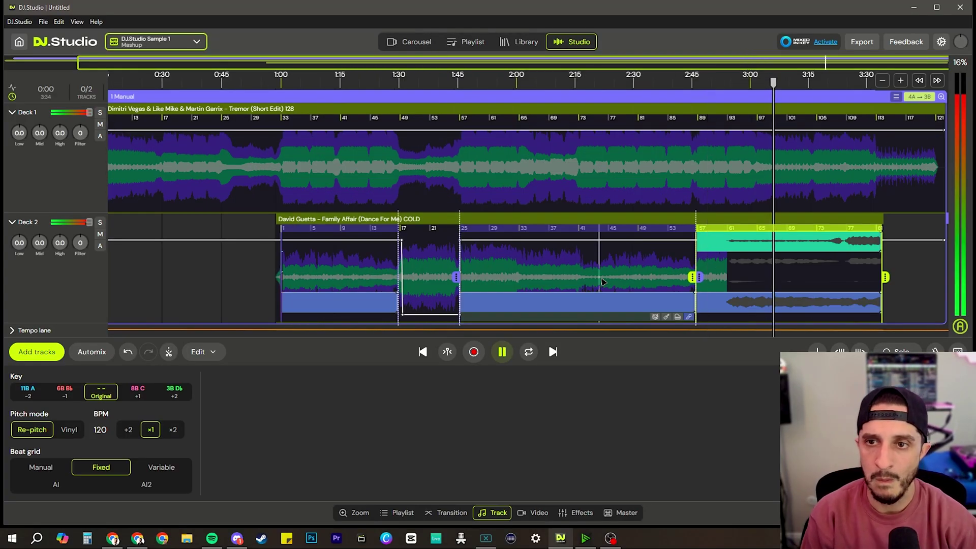
{"action": "key", "text": "space"}
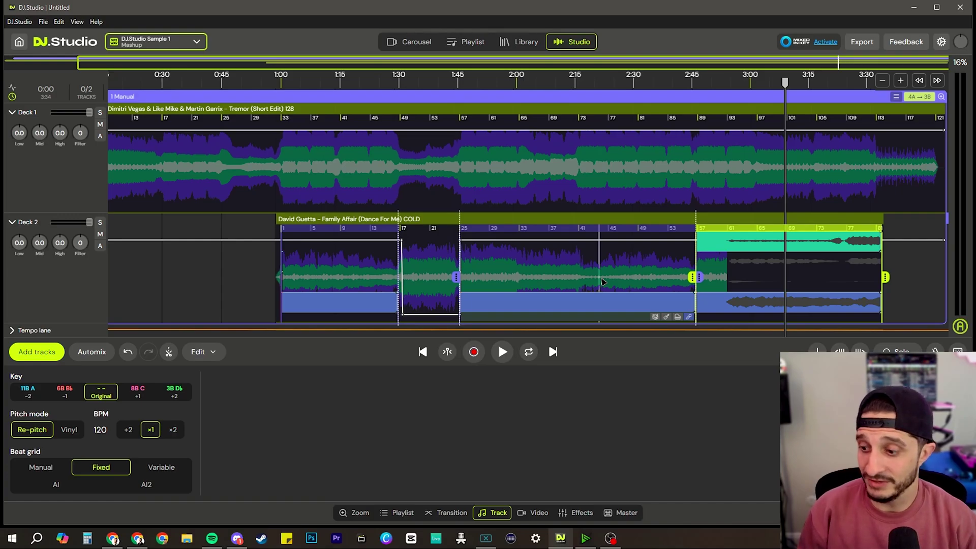